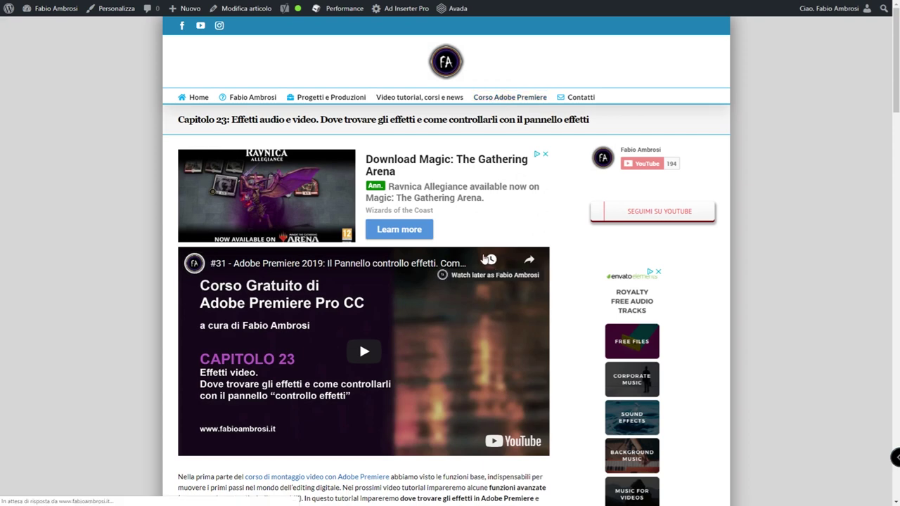
Step: Scroll through the Argomenti del corso lesson list on the Corso Adobe Premiere page
scroll(483, 260, down, 8)
scroll(483, 260, down, 5)
scroll(471, 256, down, 5)
scroll(450, 253, down, 5)
scroll(429, 251, down, 5)
scroll(408, 255, down, 5)
scroll(384, 259, down, 4)
scroll(296, 183, up, 3)
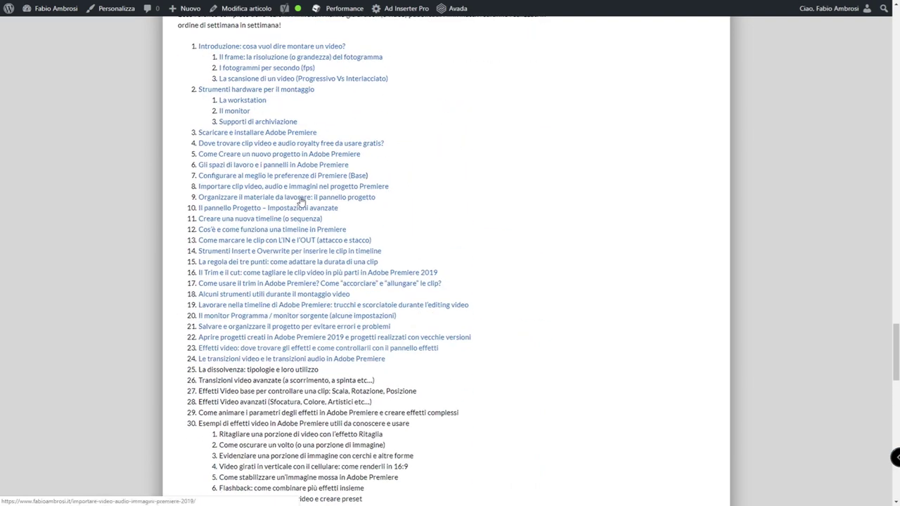
scroll(301, 201, up, 2)
scroll(295, 281, down, 3)
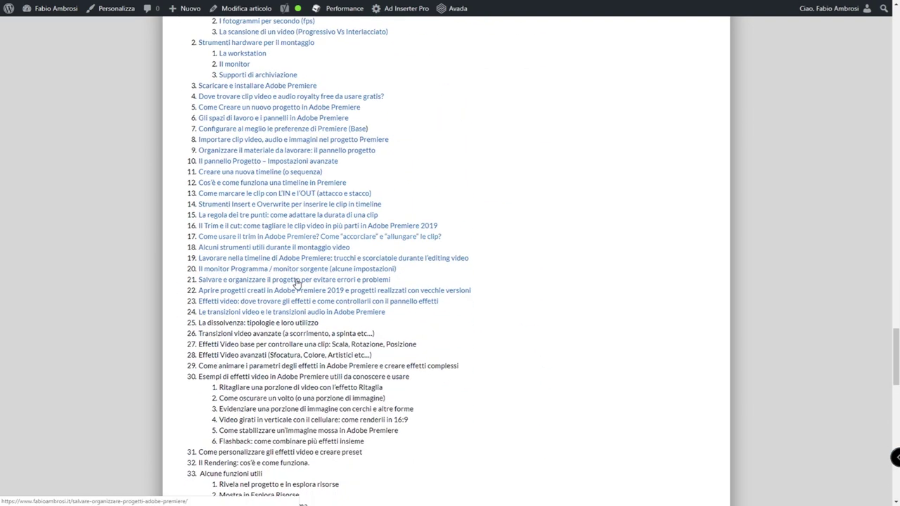
scroll(296, 283, down, 5)
scroll(295, 285, down, 3)
scroll(283, 283, up, 2)
scroll(270, 287, up, 4)
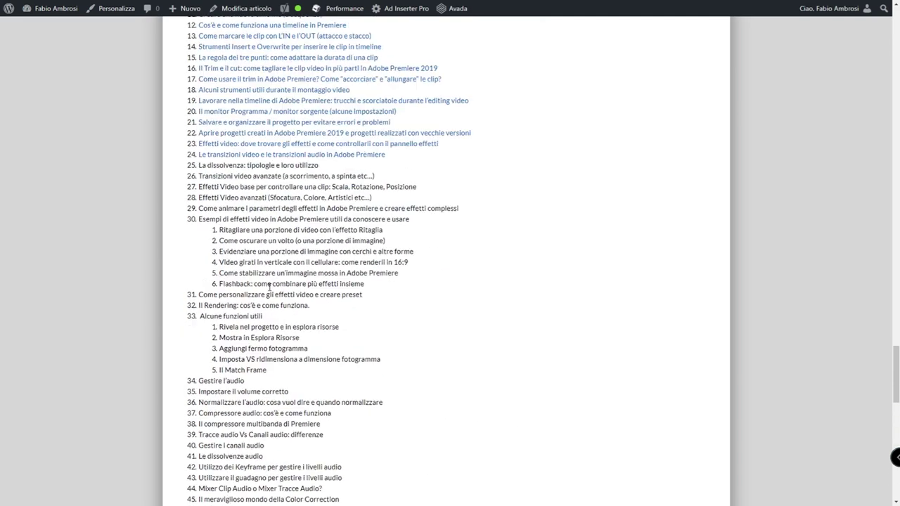
scroll(269, 287, up, 4)
scroll(266, 288, down, 3)
scroll(261, 288, down, 1)
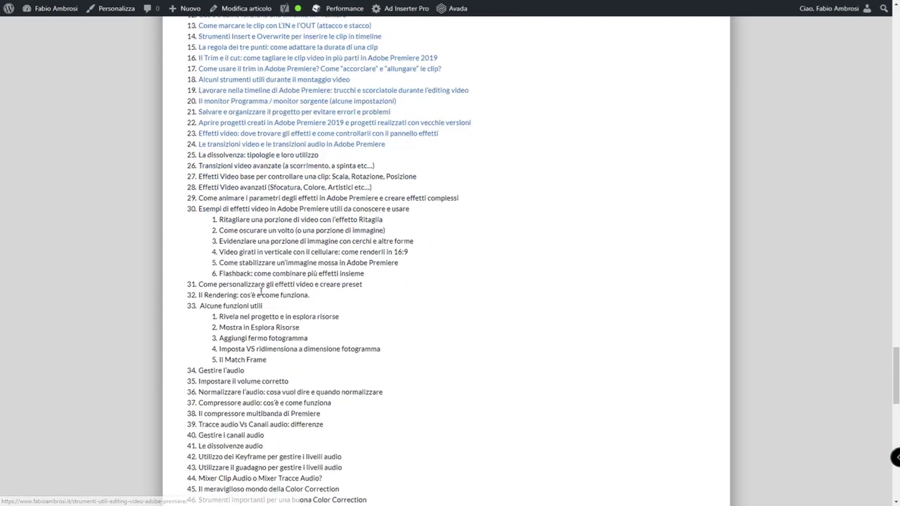
scroll(261, 291, down, 1)
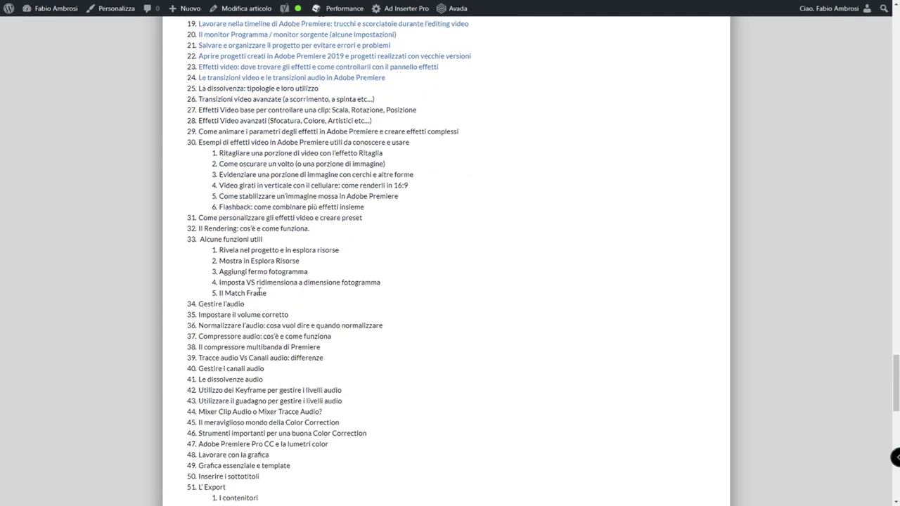
scroll(260, 291, up, 4)
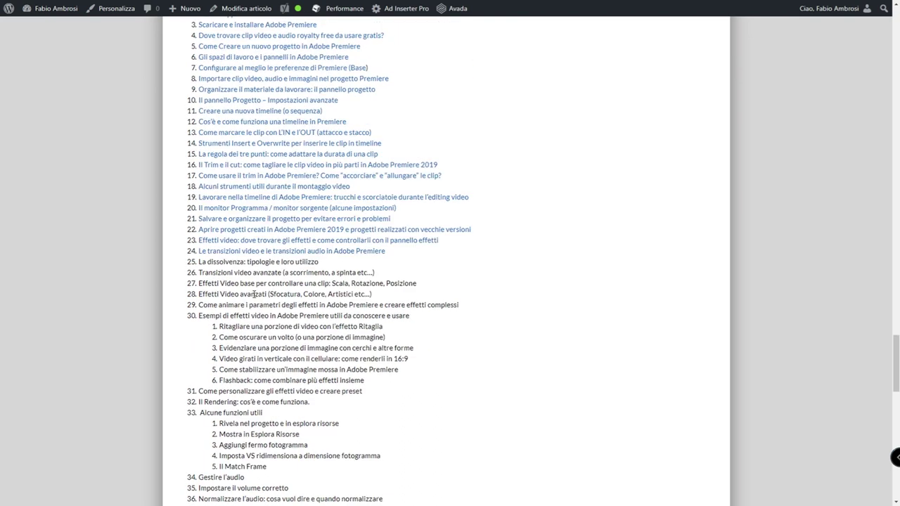
Step: Open the Capitolo 17 lesson on trimming clips and read down through its trim tools section
click(360, 286)
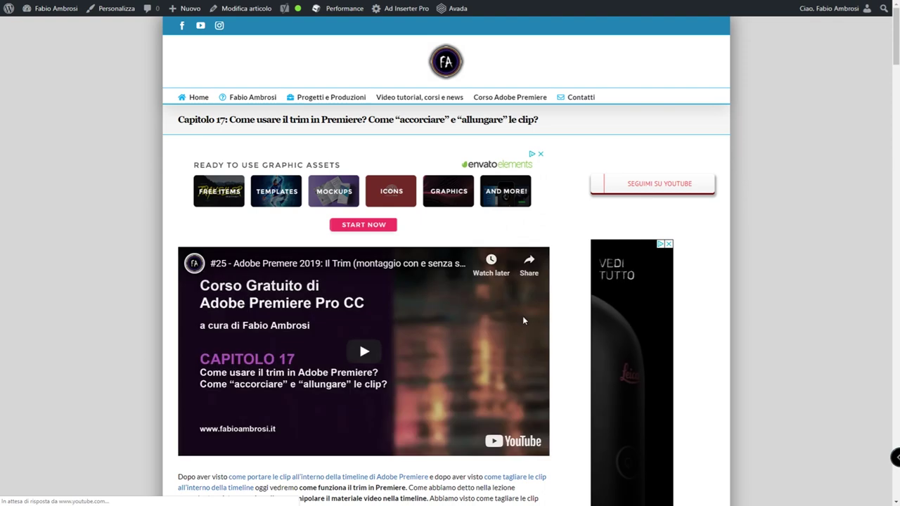
scroll(523, 321, down, 10)
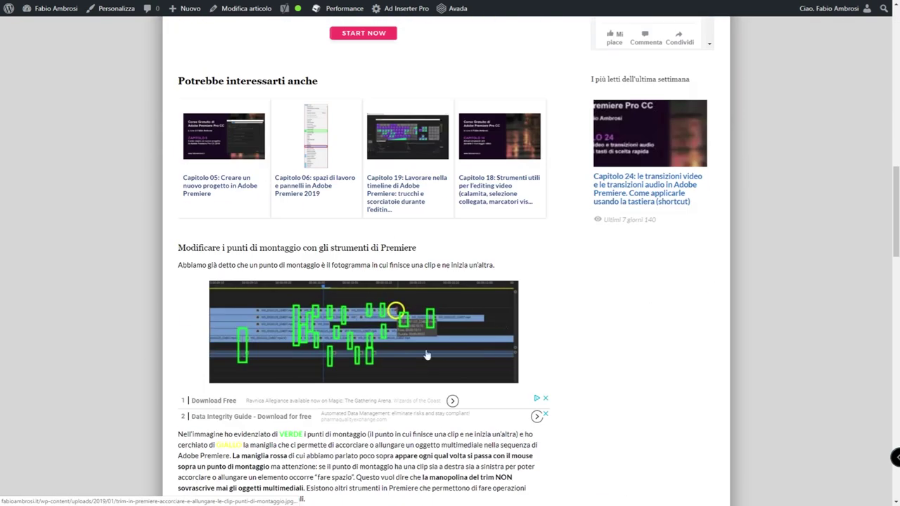
scroll(413, 329, down, 2)
scroll(303, 480, down, 5)
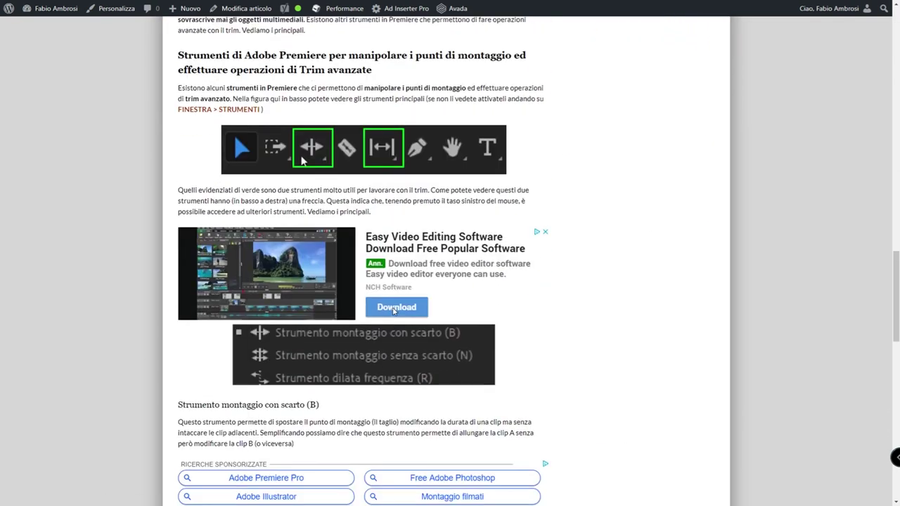
scroll(402, 317, down, 6)
scroll(404, 322, down, 6)
scroll(359, 340, down, 2)
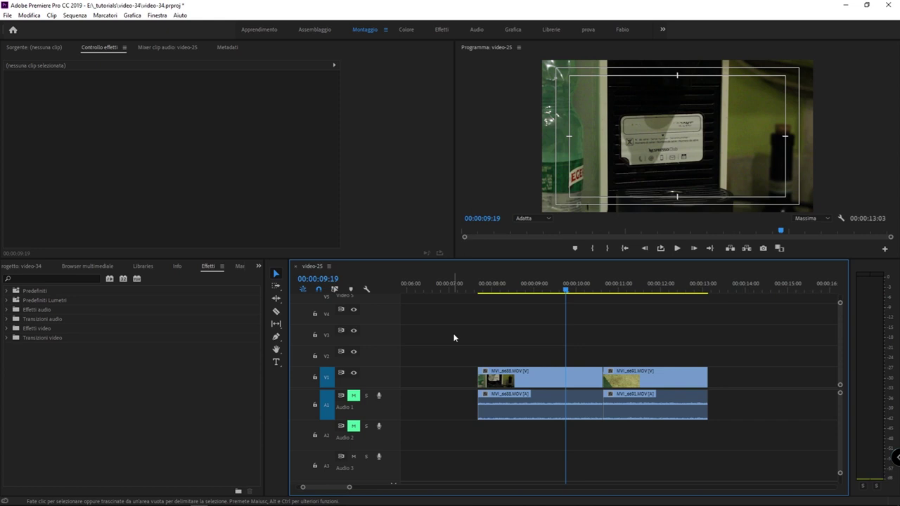
Step: Select MVI_6688 and collapse its Movimento, Opacità, Modifica tempo, Volume, Volume canale and Panning sections
click(529, 379)
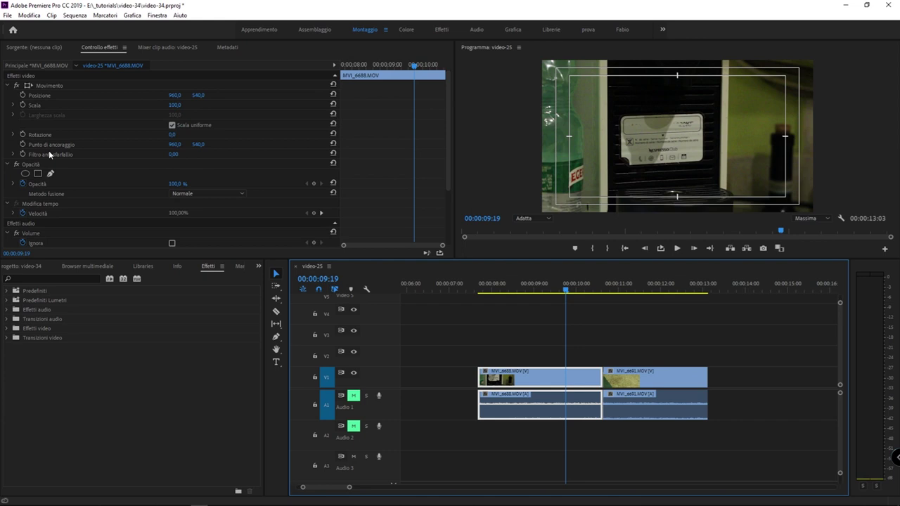
click(8, 86)
click(7, 95)
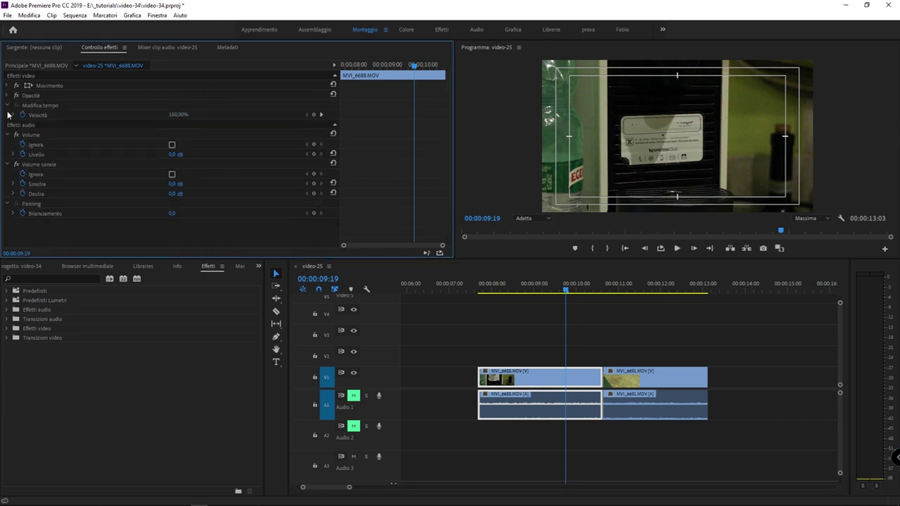
click(7, 105)
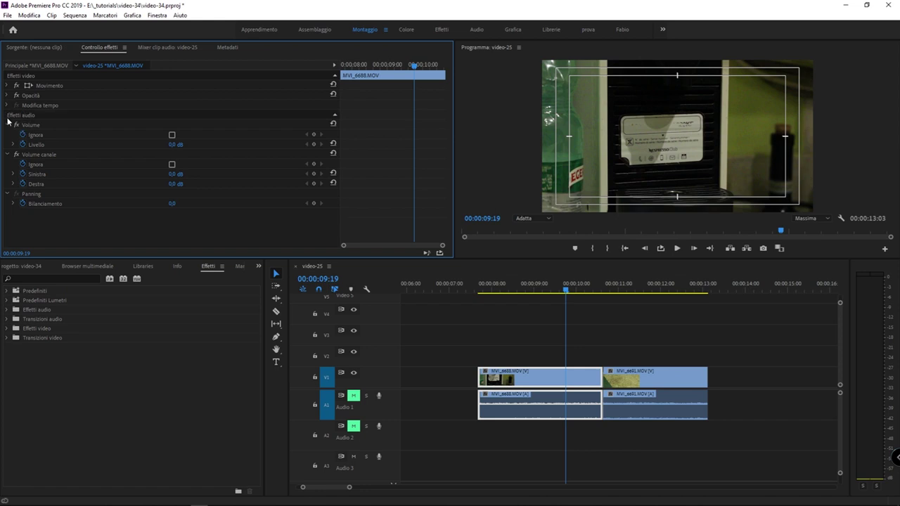
click(8, 125)
click(8, 135)
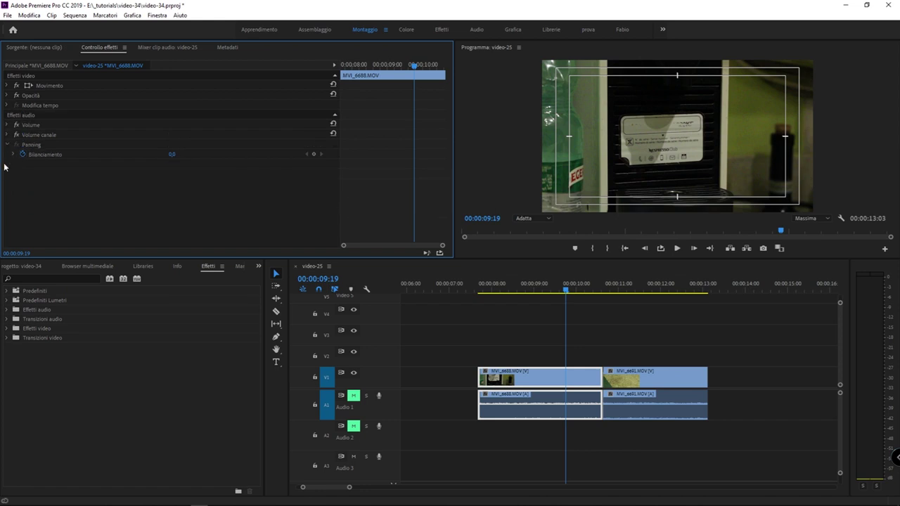
click(9, 145)
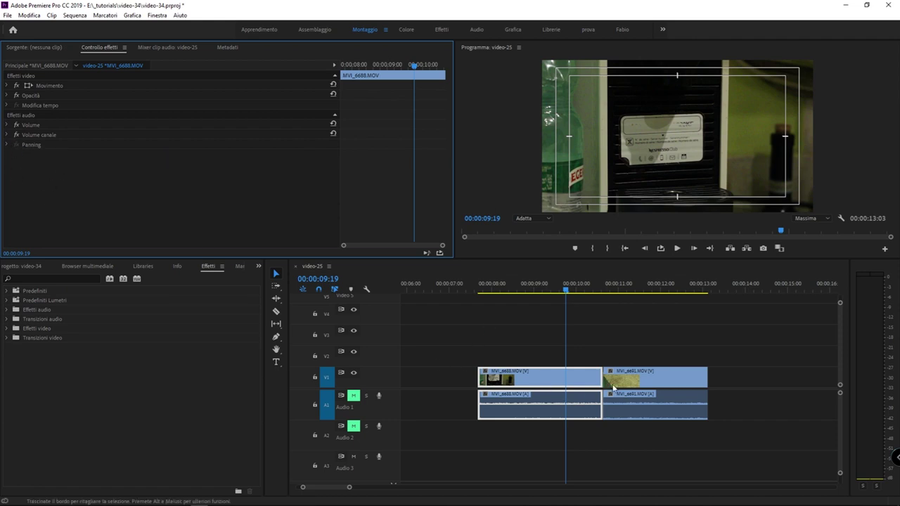
Step: Check MVI_6691, reselect MVI_6688, and activate its Movimento effect for on-frame resizing
click(643, 384)
click(543, 380)
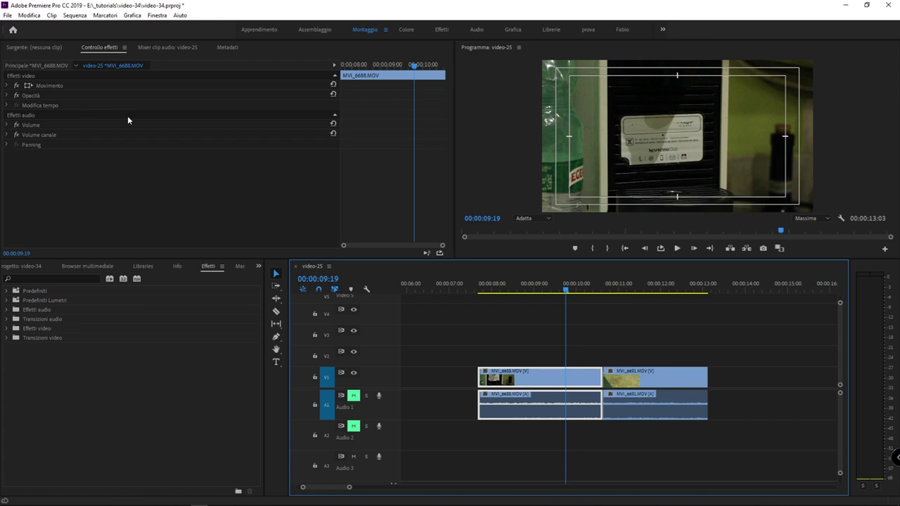
click(73, 84)
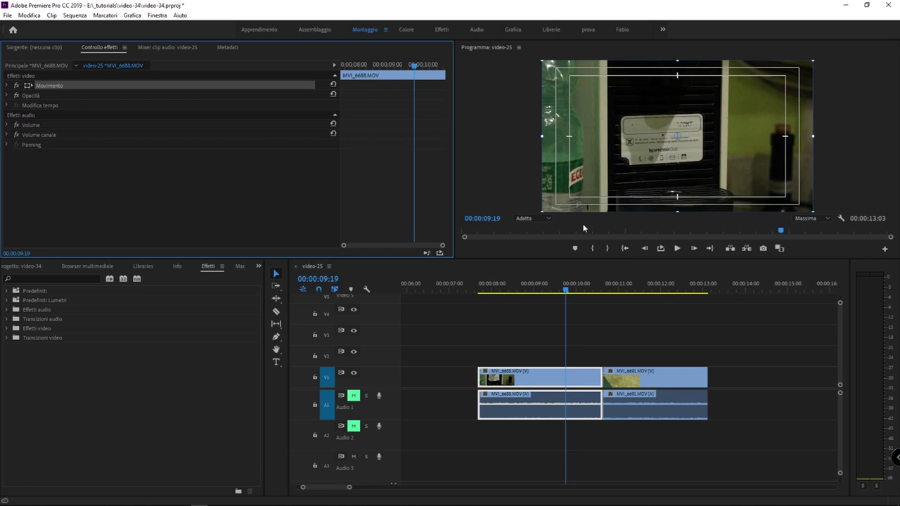
Step: Enlarge the Program monitor and drag MVI_6688's corner handles to scale it to 88,8
drag(547, 258, 547, 348)
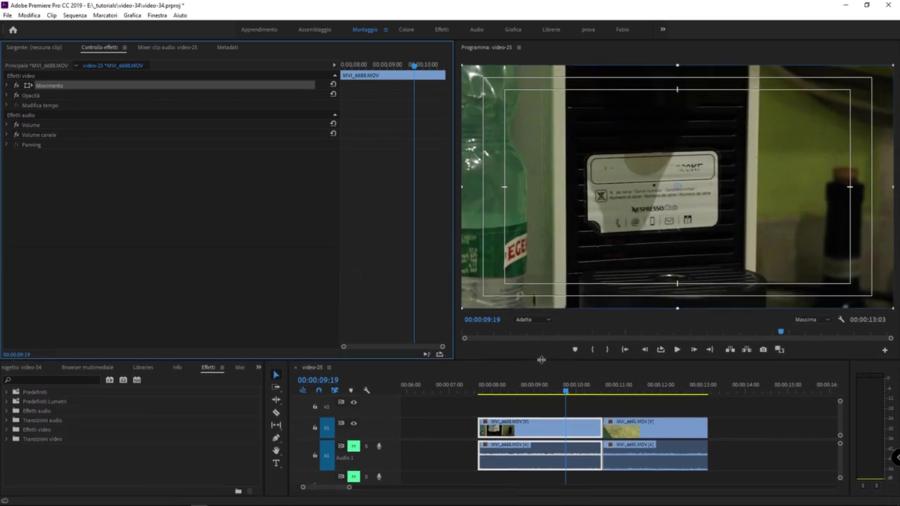
drag(455, 319, 364, 319)
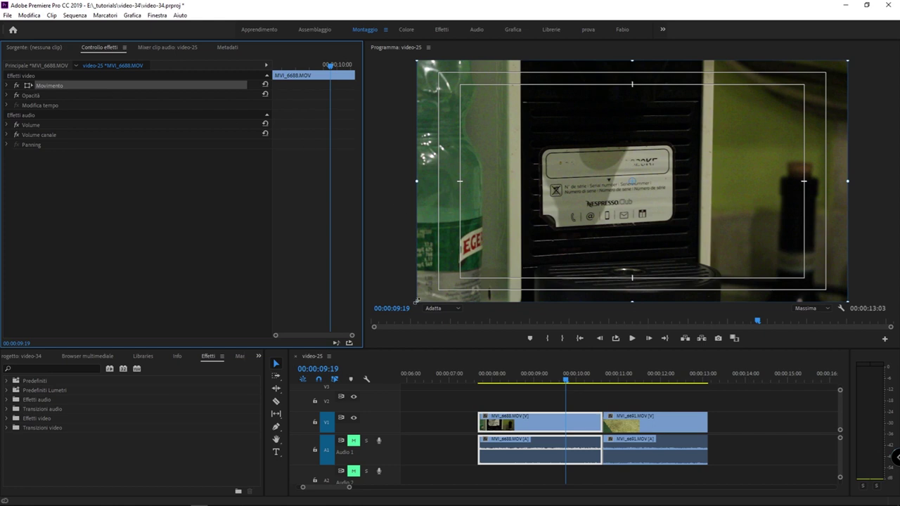
mouse_move(417, 302)
mouse_down()
mouse_move(641, 199)
mouse_move(401, 291)
mouse_move(608, 251)
mouse_move(378, 301)
mouse_move(587, 265)
mouse_move(595, 239)
mouse_move(601, 270)
mouse_up()
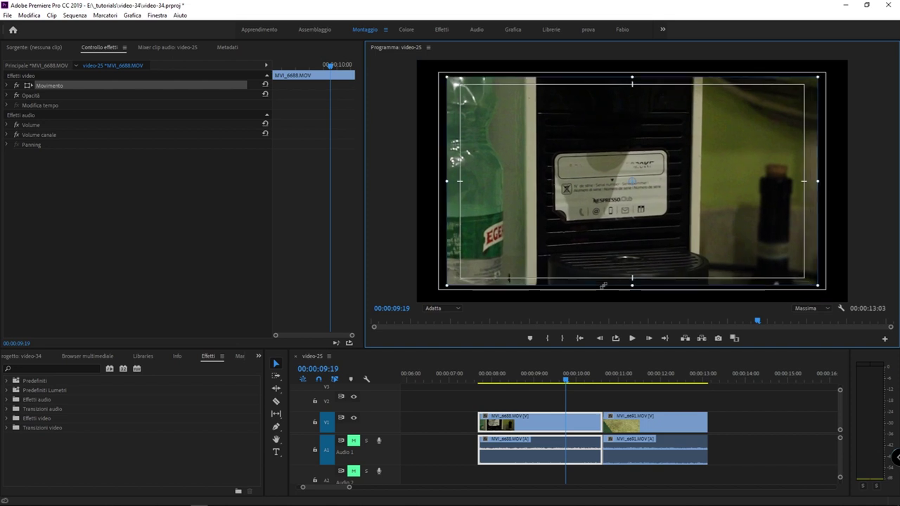
mouse_move(601, 270)
mouse_down()
mouse_move(590, 303)
mouse_move(591, 246)
mouse_move(589, 290)
mouse_up()
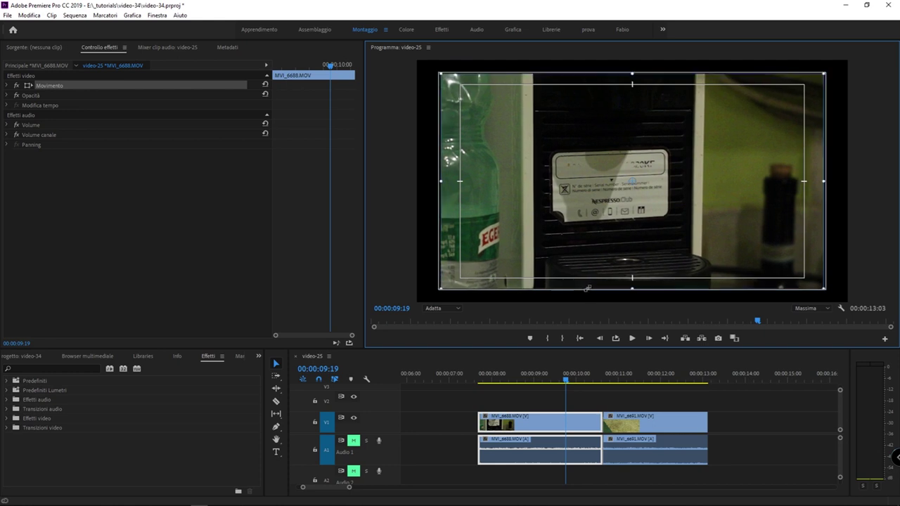
drag(587, 287, 584, 288)
Step: Expand Movimento and enter 100 as MVI_6688's Scala value
click(7, 86)
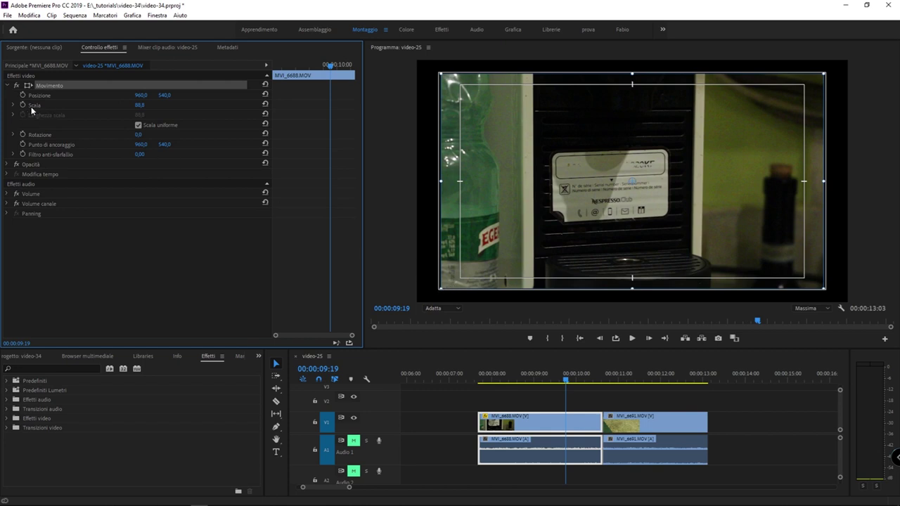
click(31, 106)
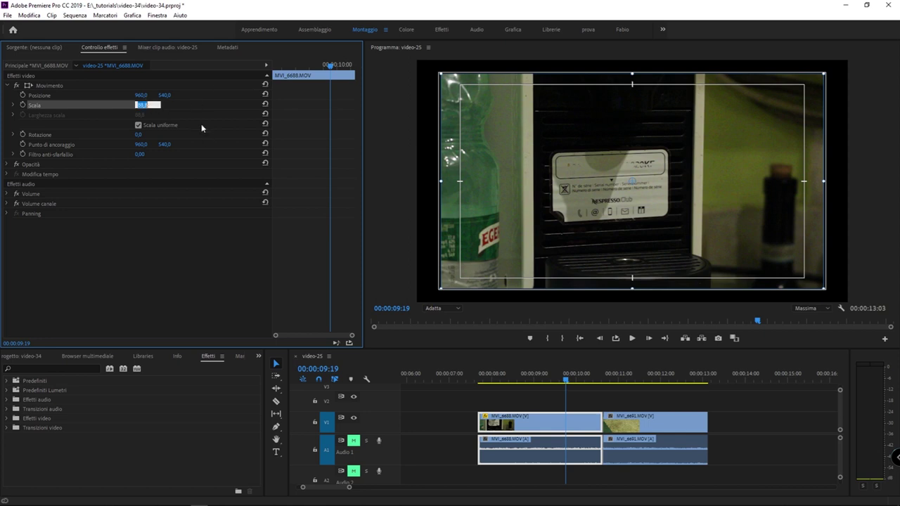
text(100)
key(Return)
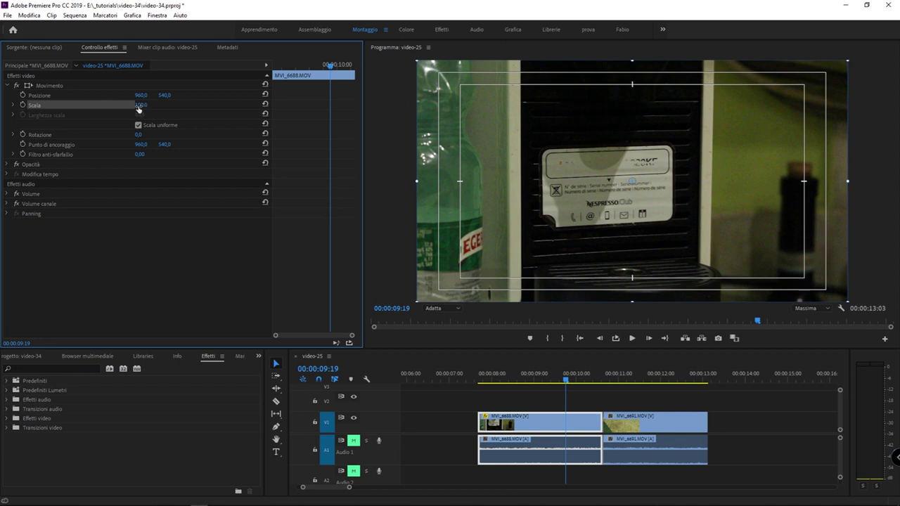
Step: Scrub MVI_6688's Scala to 122, then about 96, set 75, then reset it to 100
mouse_move(139, 106)
mouse_down()
mouse_move(184, 110)
mouse_move(97, 115)
mouse_move(142, 114)
mouse_up()
drag(142, 115, 133, 114)
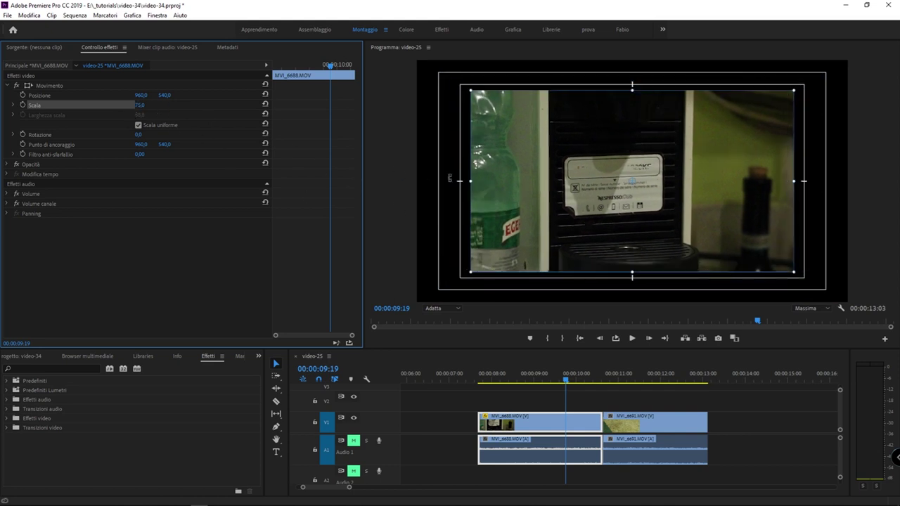
click(143, 107)
key(Return)
click(265, 105)
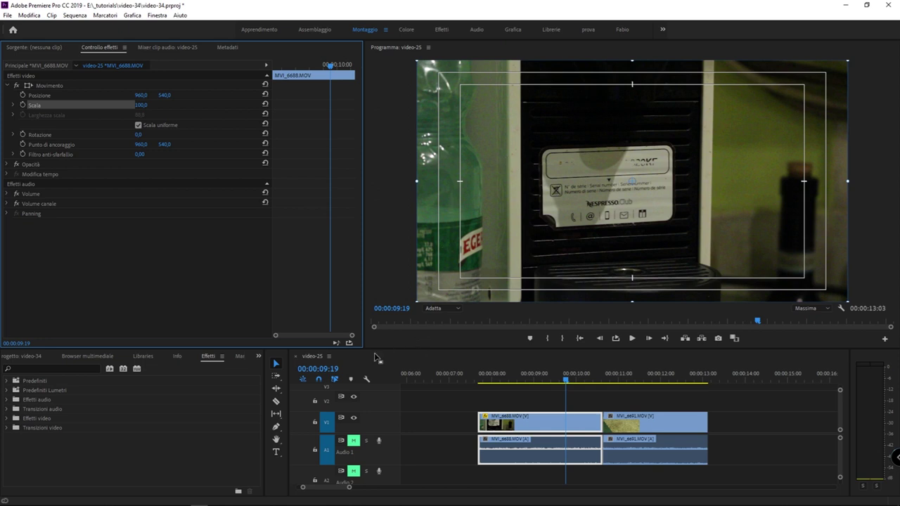
Step: Enlarge the Program monitor, test MVI_6688's Scala up and down, reset, then raise it slightly above 100
mouse_move(362, 349)
mouse_down()
mouse_move(317, 385)
mouse_move(318, 402)
mouse_up()
drag(363, 344, 272, 351)
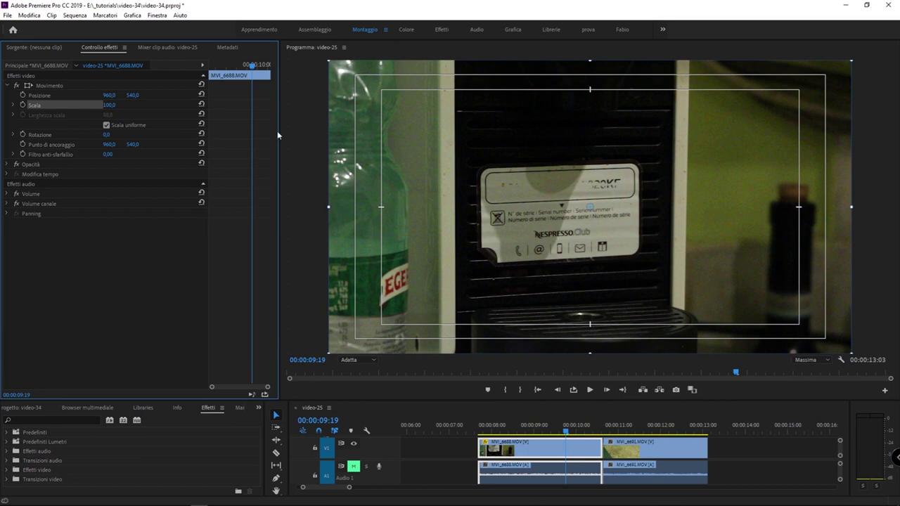
mouse_move(108, 105)
mouse_down()
mouse_move(629, 142)
mouse_move(268, 242)
mouse_up()
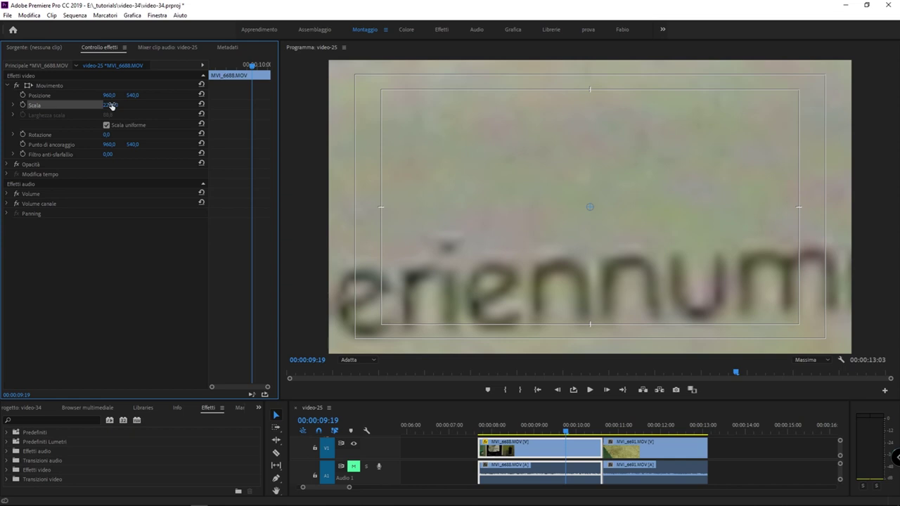
drag(111, 106, 82, 107)
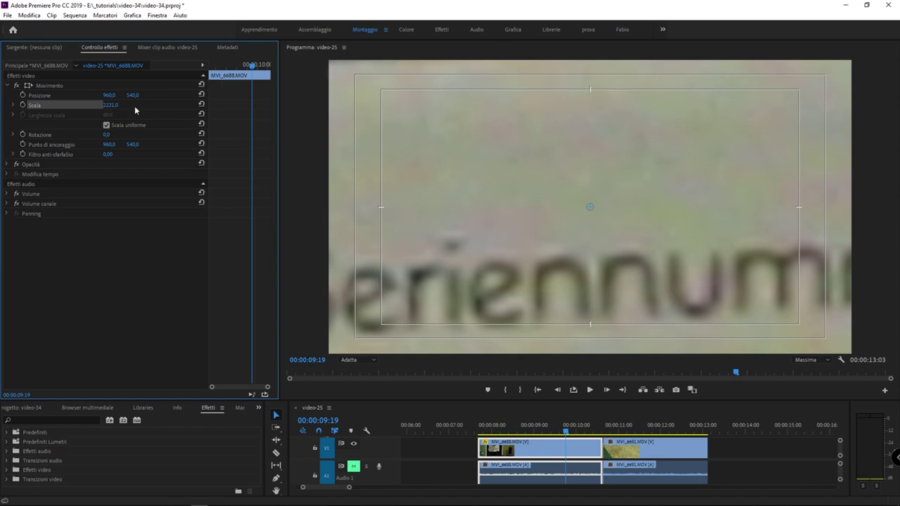
click(201, 105)
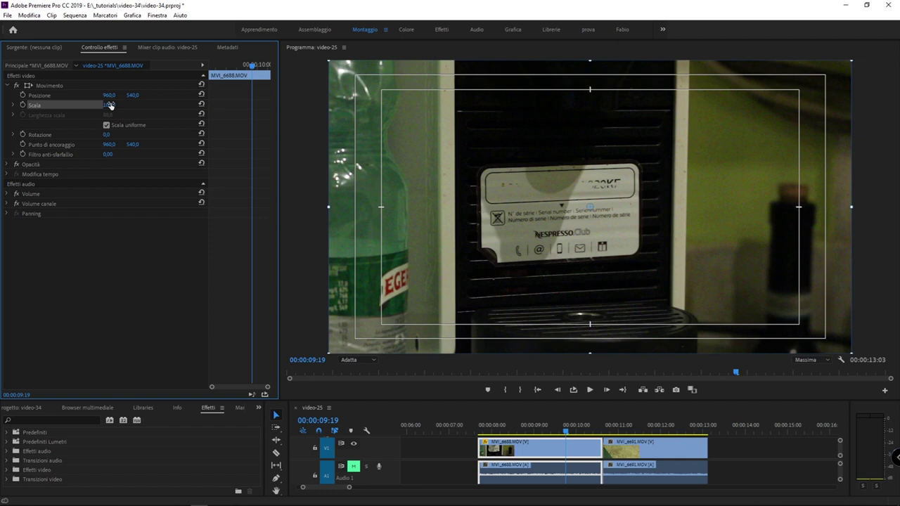
drag(110, 105, 125, 112)
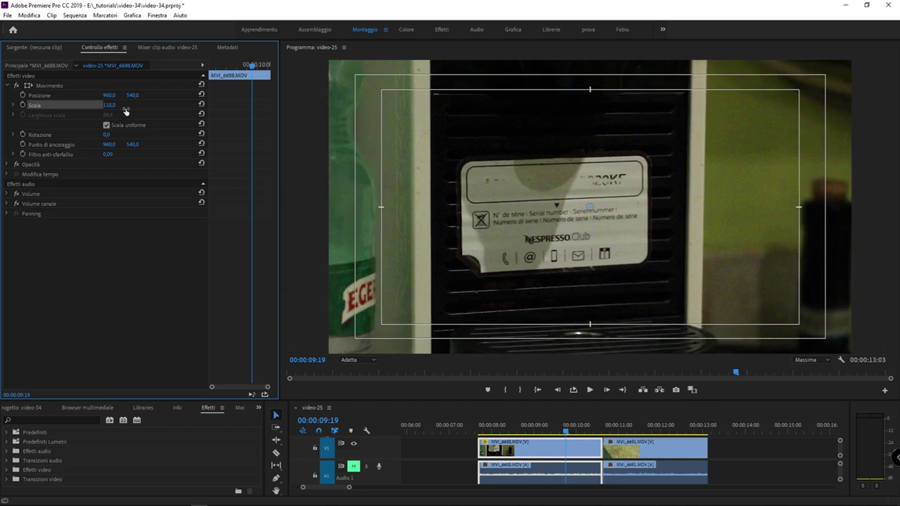
Step: Scrub MVI_6688's Scala to 125, up to 265 and back down, then reset it to 100
drag(126, 111, 129, 112)
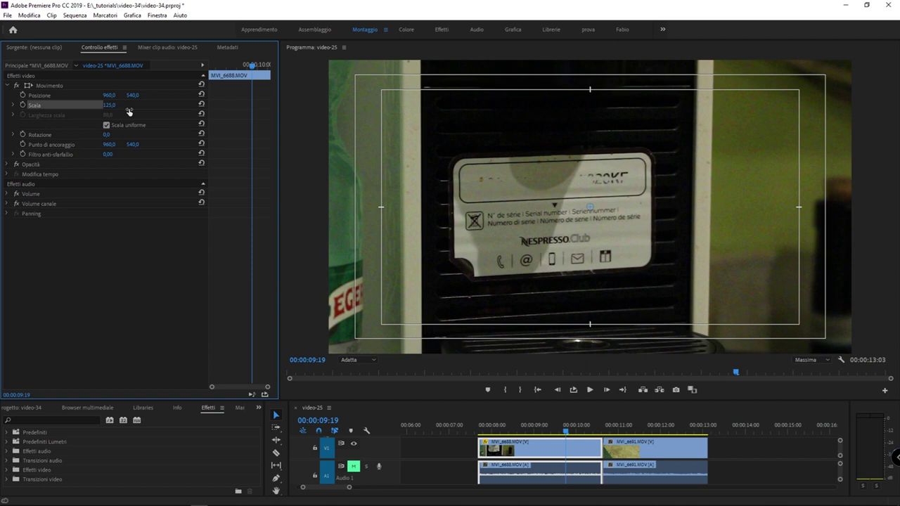
drag(129, 111, 195, 110)
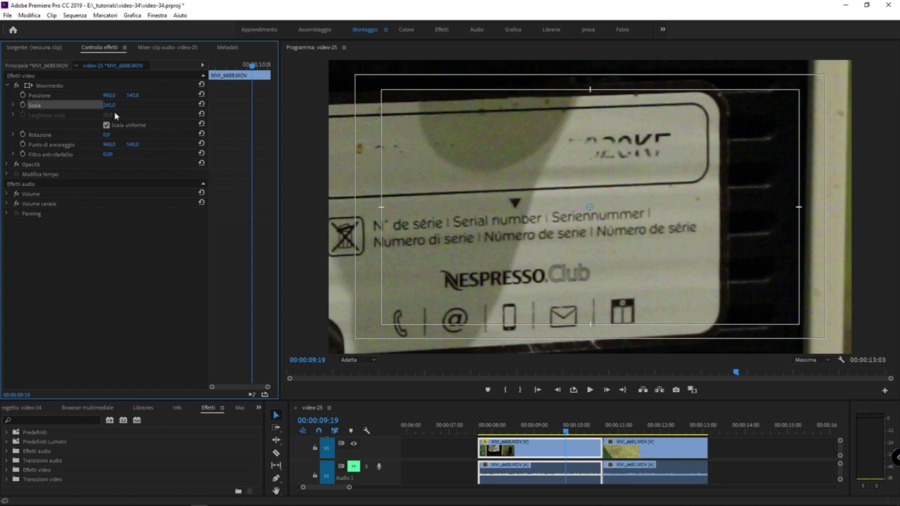
drag(107, 107, 83, 120)
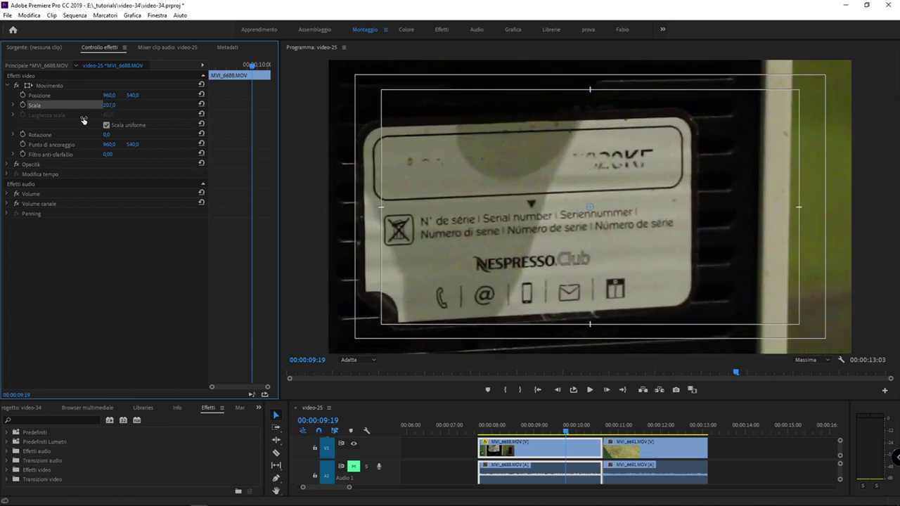
click(201, 105)
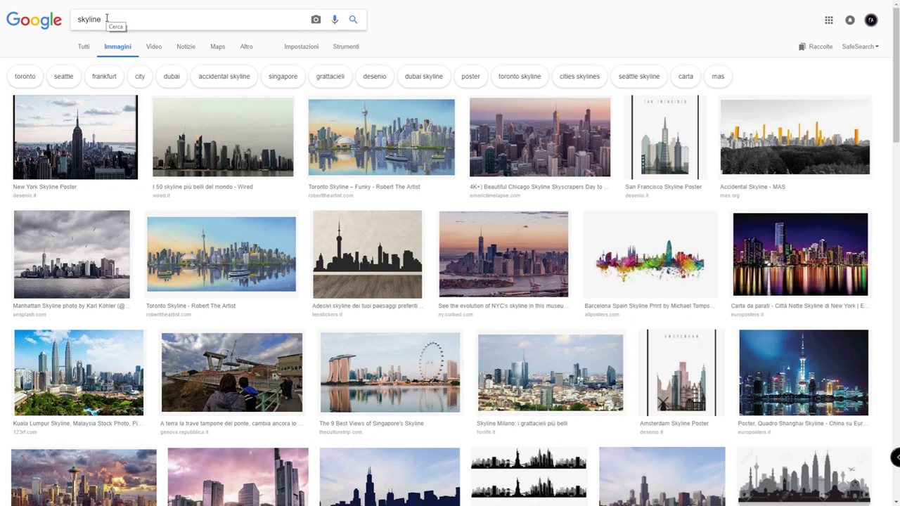
Step: Limit the skyline results to Medie size and preview the Milan skyline image
click(352, 47)
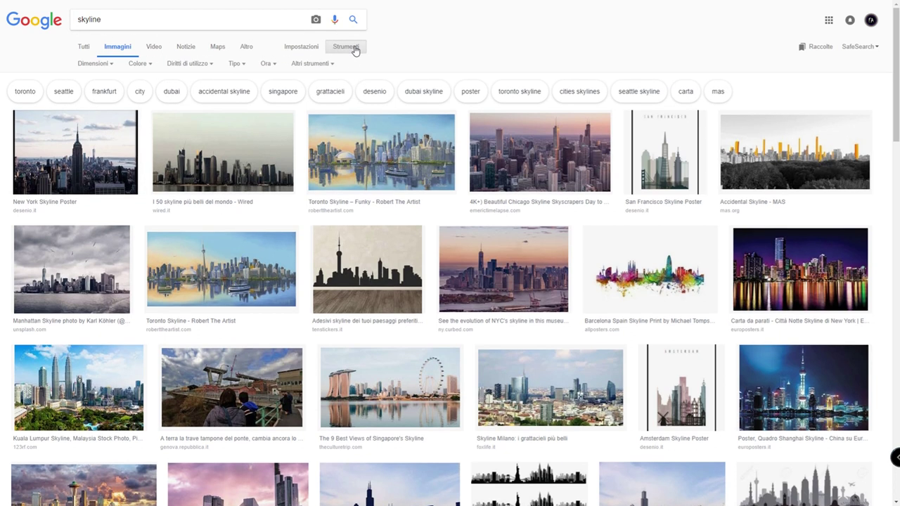
click(109, 65)
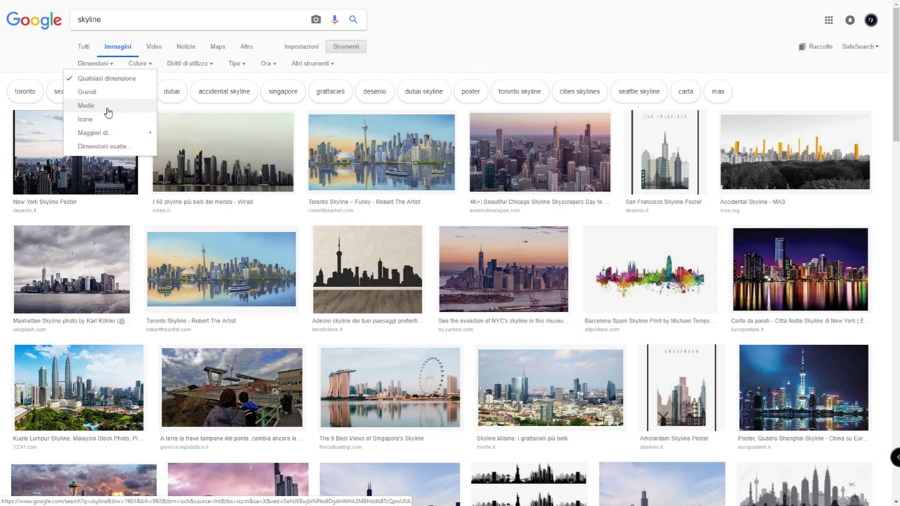
click(106, 110)
scroll(417, 225, down, 4)
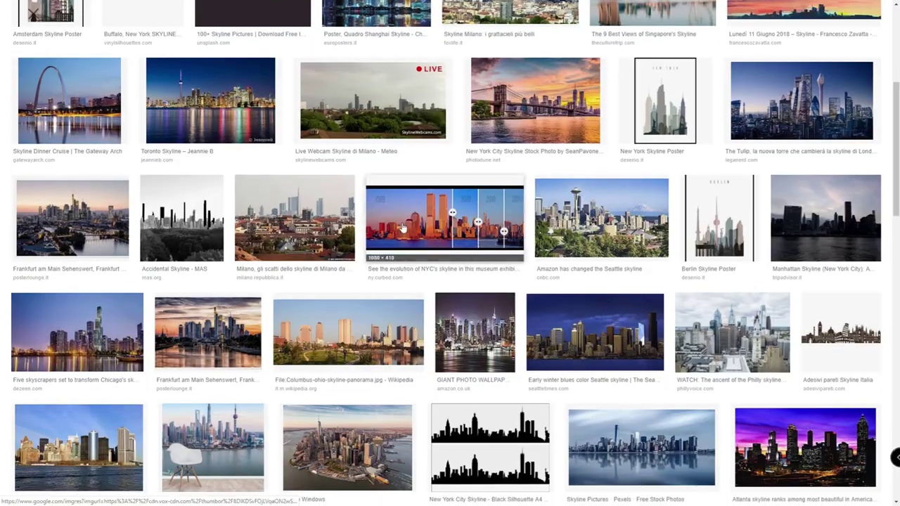
click(304, 205)
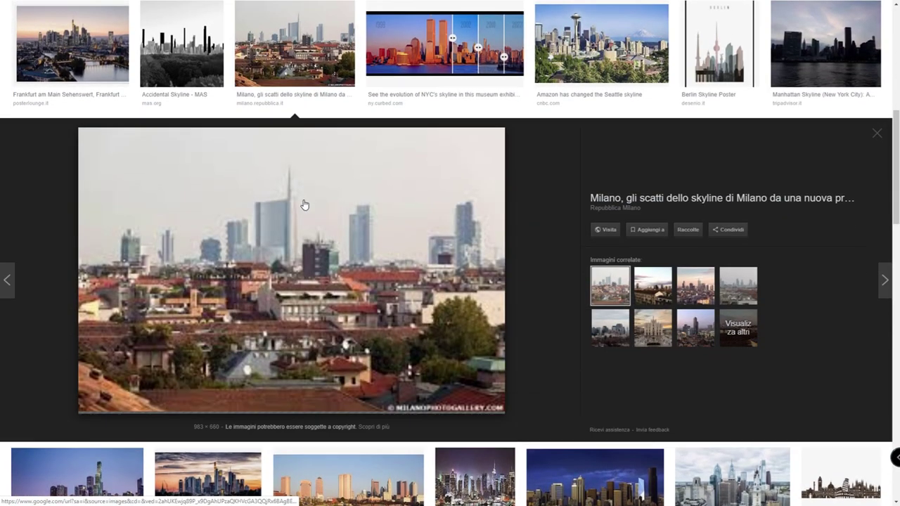
scroll(307, 206, up, 1)
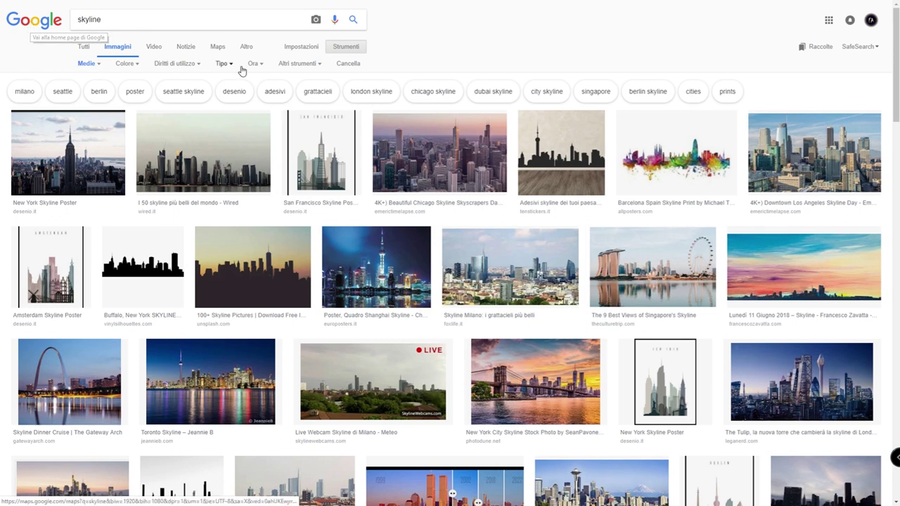
Step: Filter the skyline results to images labelled for reuse with modification
click(230, 100)
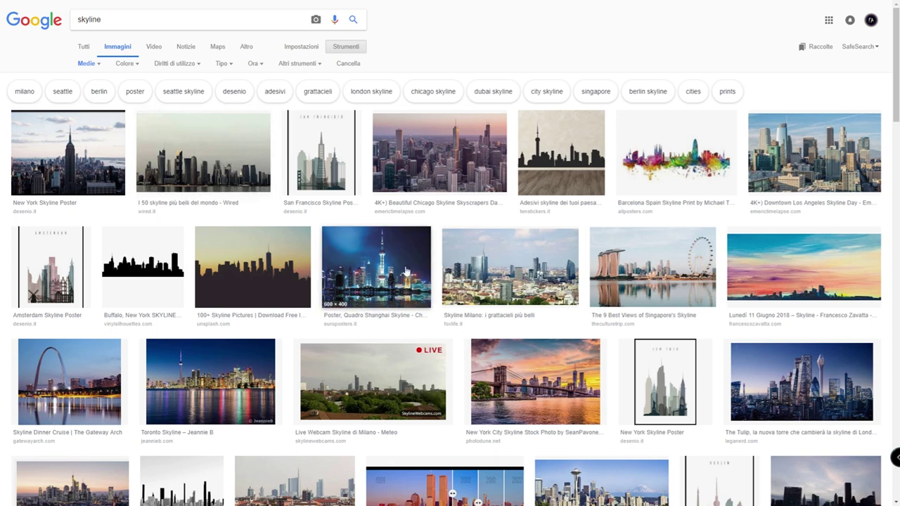
click(199, 66)
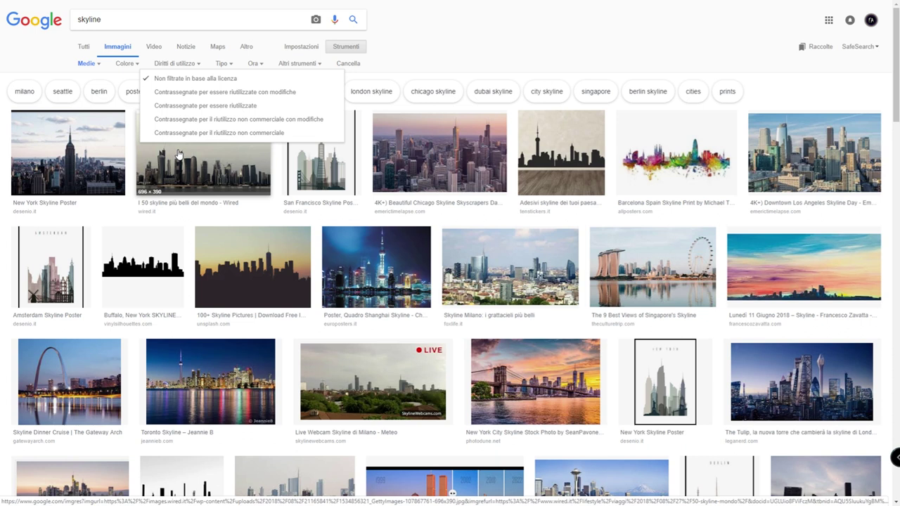
click(302, 95)
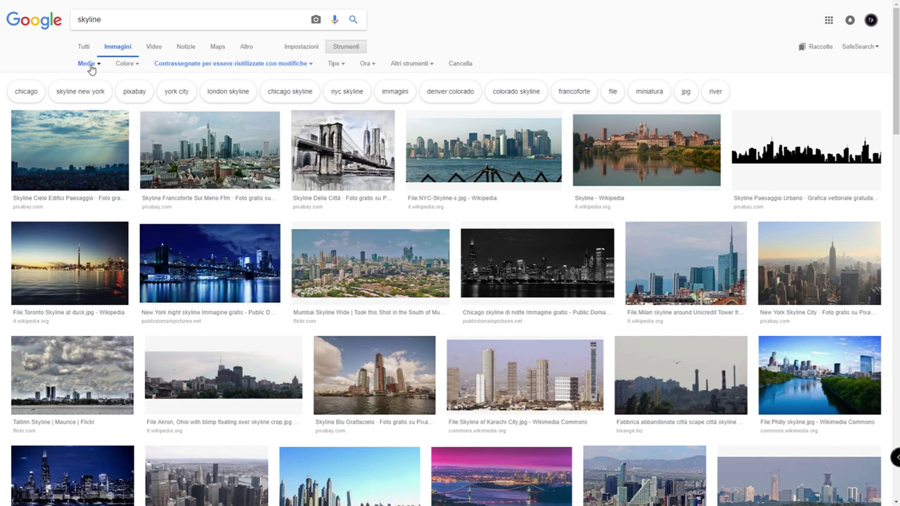
Step: Save the Frankfurt skyline photo with Salva immagine con nome
click(236, 169)
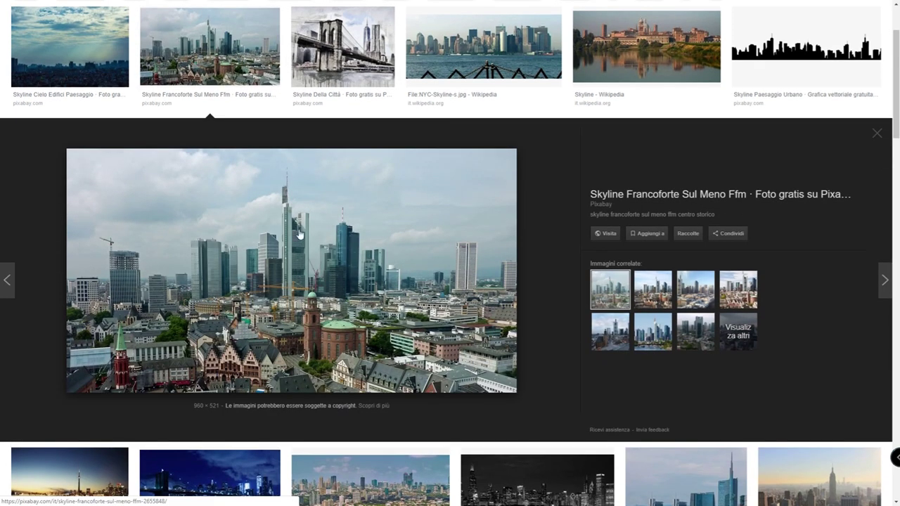
right_click(296, 220)
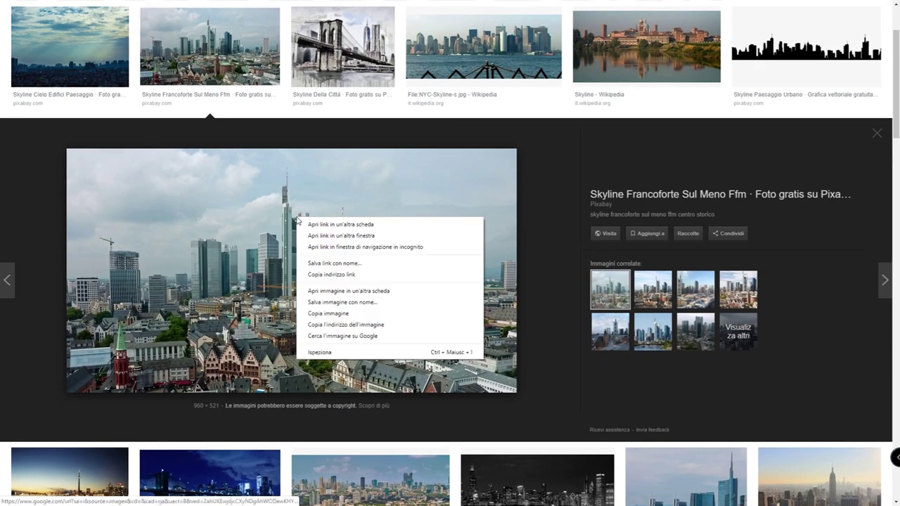
click(380, 305)
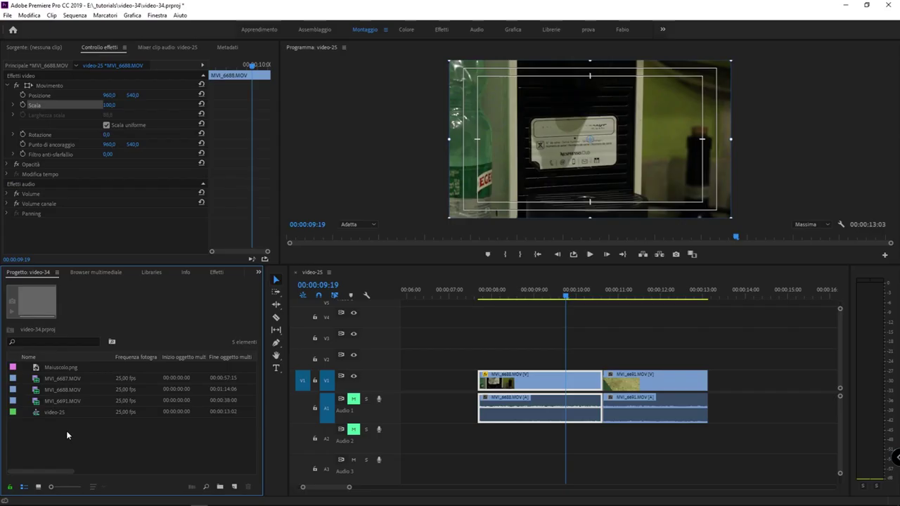
Step: Import skyline-2655848_960_720.jpg from Downloads, sorted by date, and load it in the Source monitor
double_click(66, 430)
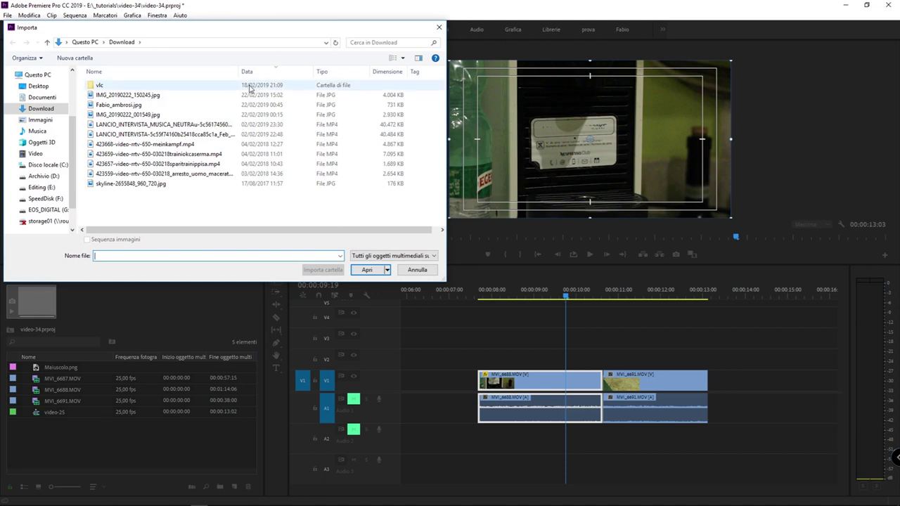
click(249, 71)
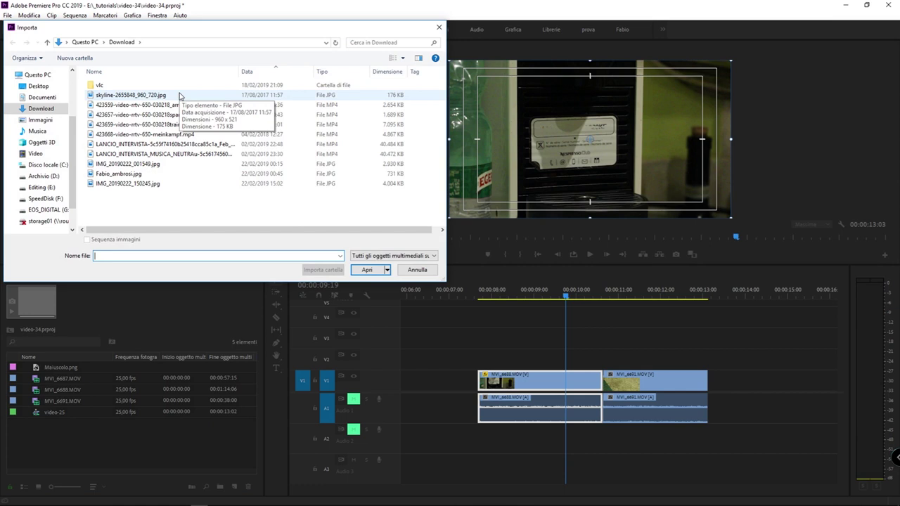
double_click(179, 95)
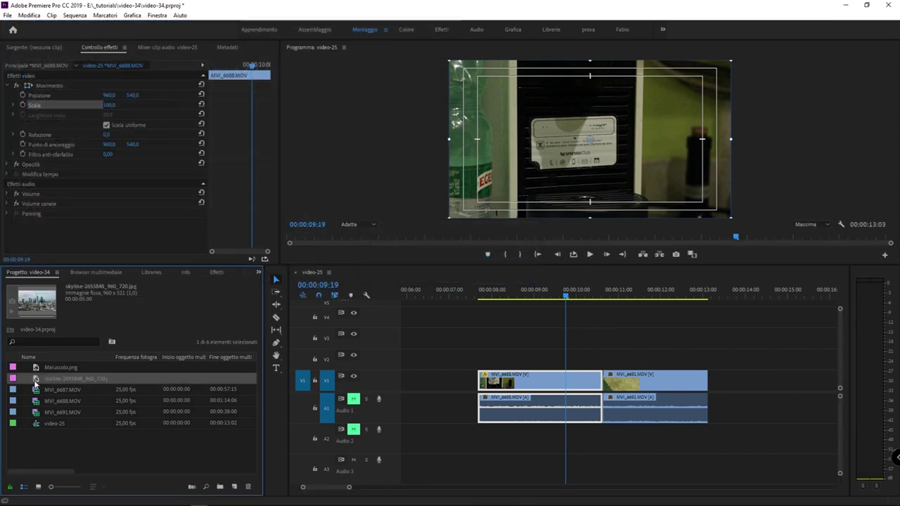
double_click(39, 379)
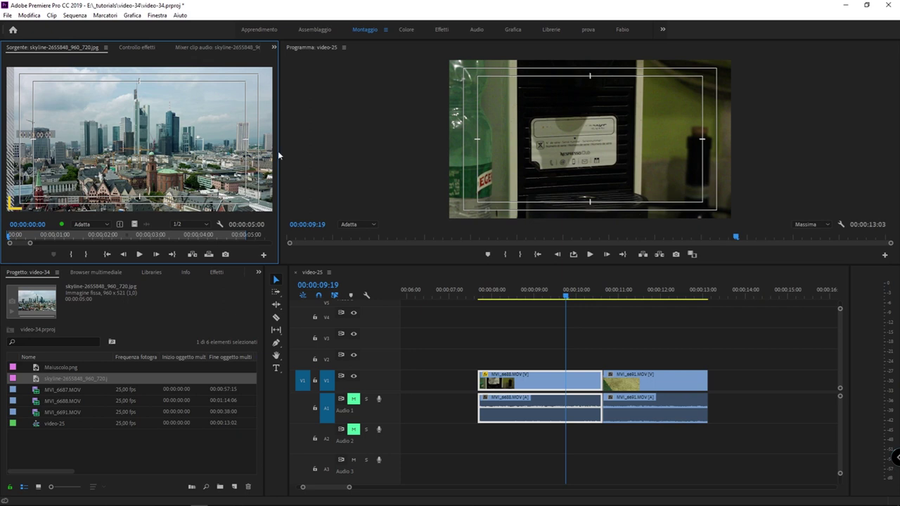
Step: Resize the panel dividers so the Program monitor is wide and tall and Source is small
drag(279, 154, 599, 154)
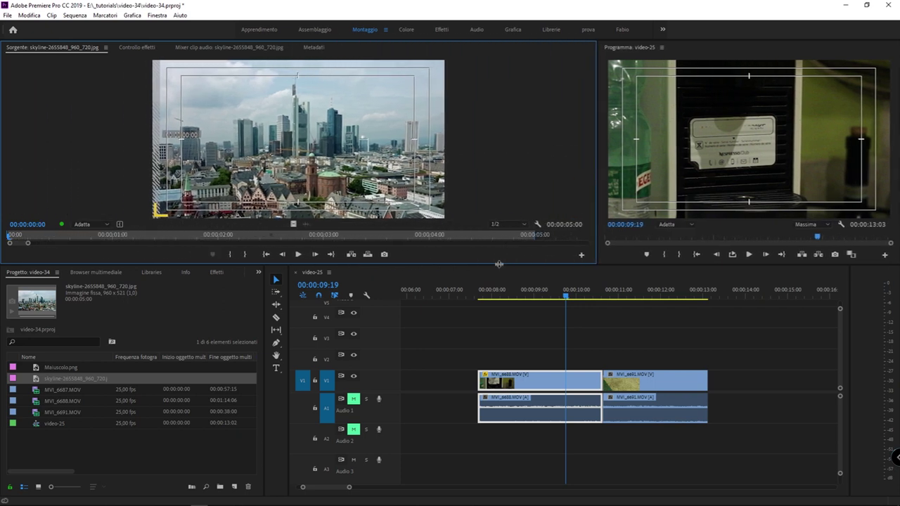
drag(498, 266, 497, 348)
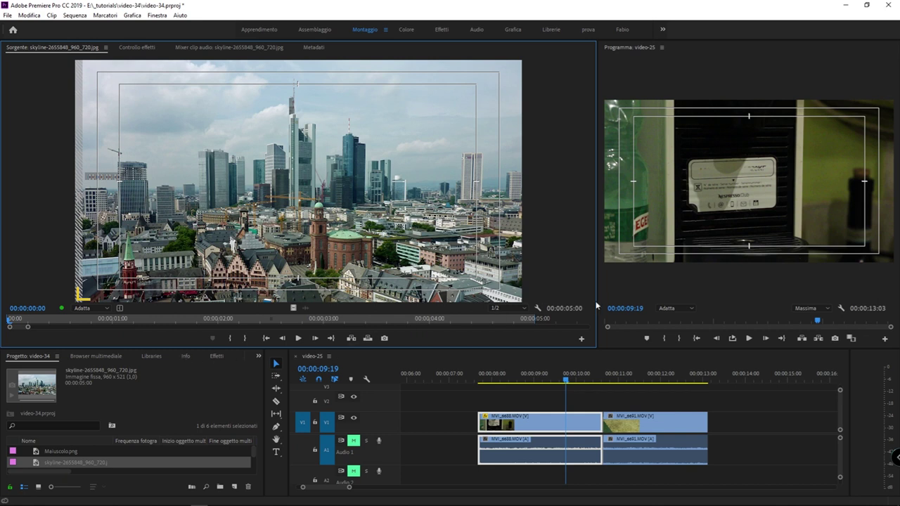
drag(596, 305, 266, 307)
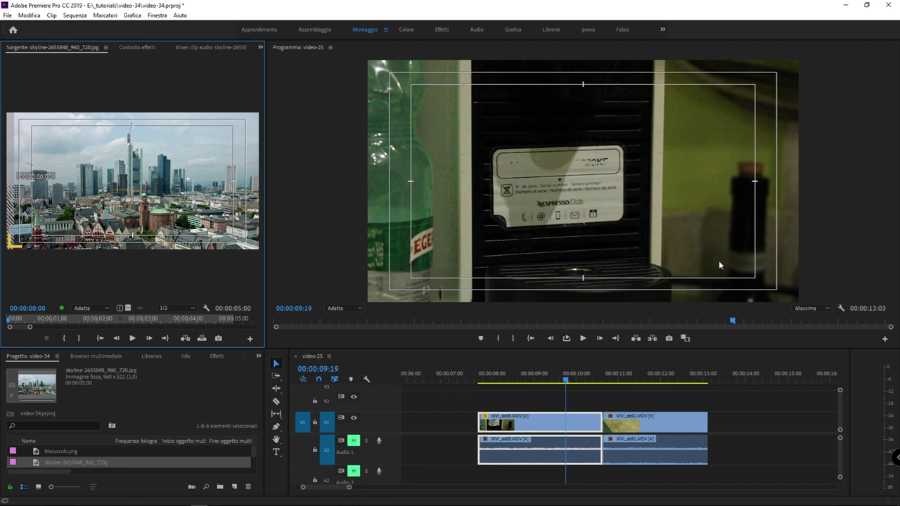
Step: Drop the Frankfurt skyline still on V2 after the MOV clips and park the playhead on it
mouse_move(185, 210)
mouse_down()
mouse_move(698, 409)
mouse_move(729, 409)
mouse_up()
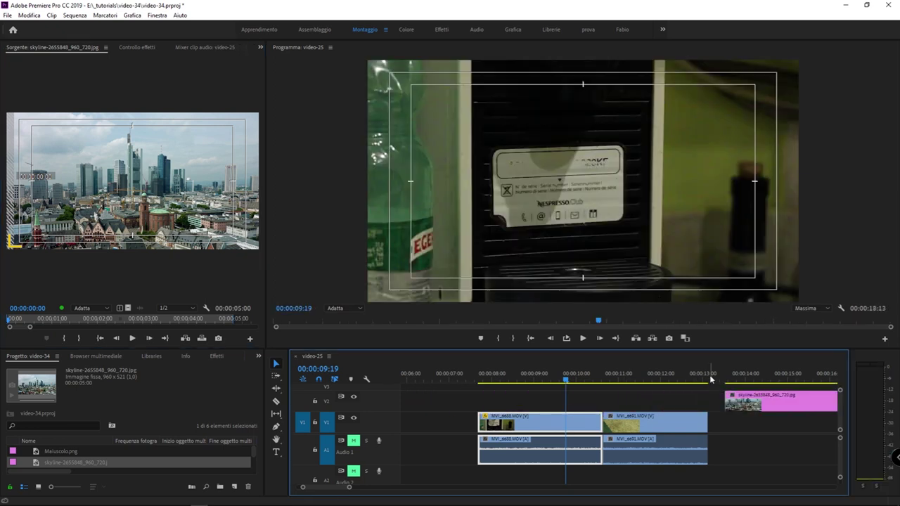
click(709, 379)
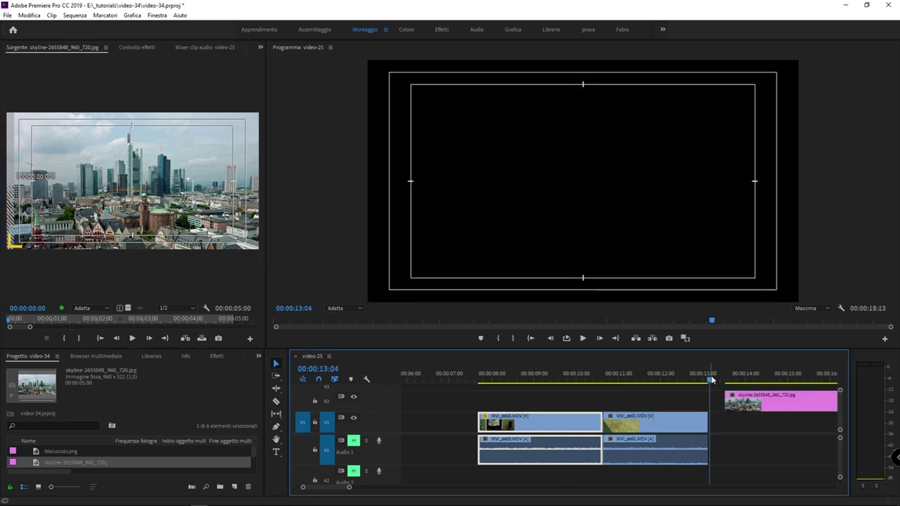
key(minus)
key(minus)
click(564, 379)
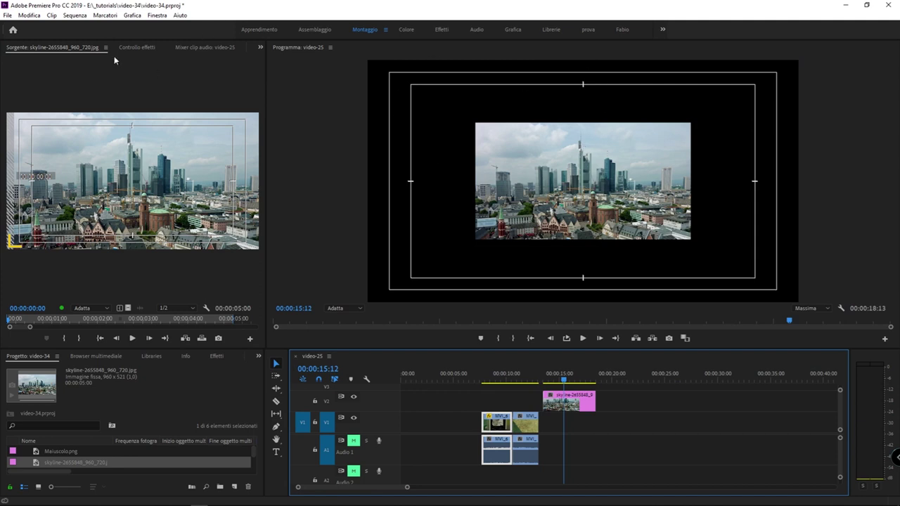
click(137, 48)
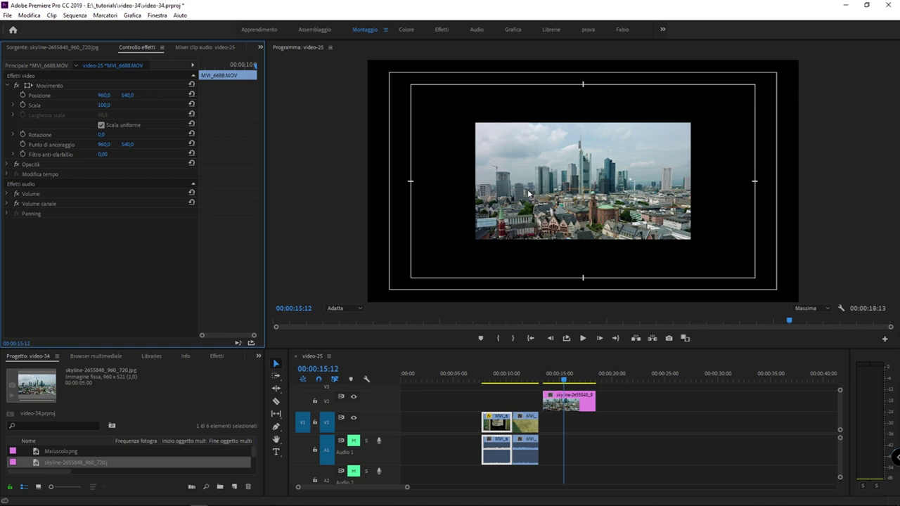
Step: Scale the Frankfurt skyline still to 208 so it fills the frame, then save the project
drag(106, 107, 152, 109)
click(589, 406)
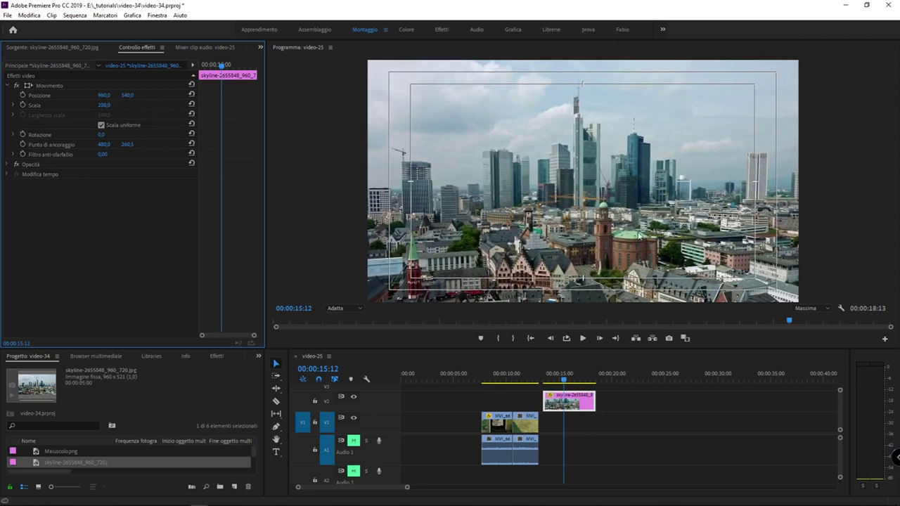
drag(340, 349, 348, 465)
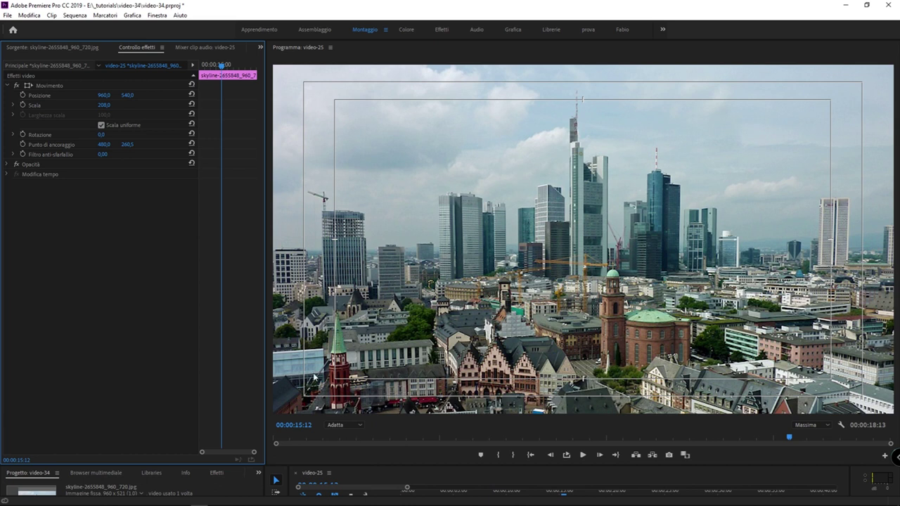
key(ctrl+s)
drag(307, 467, 393, 283)
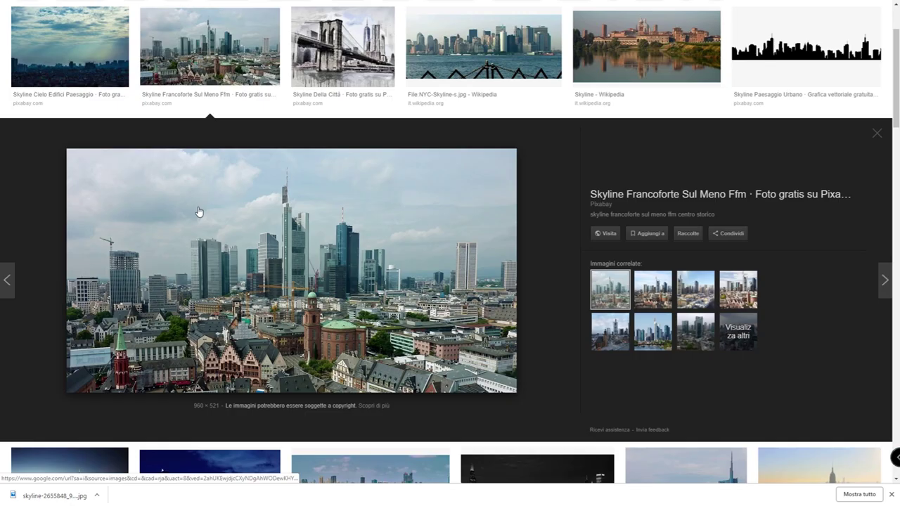
Step: Filter Google Images results to large size and open the Lower Manhattan skyline photo
scroll(199, 212, up, 3)
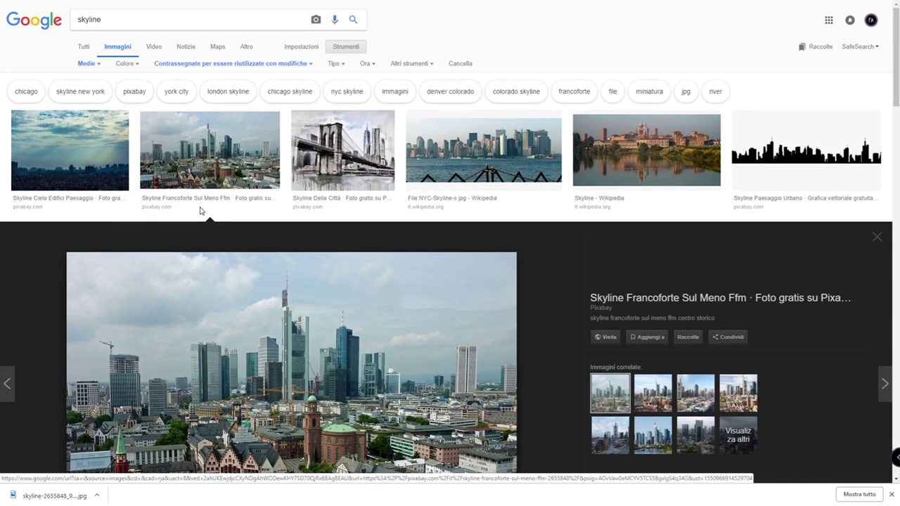
click(99, 66)
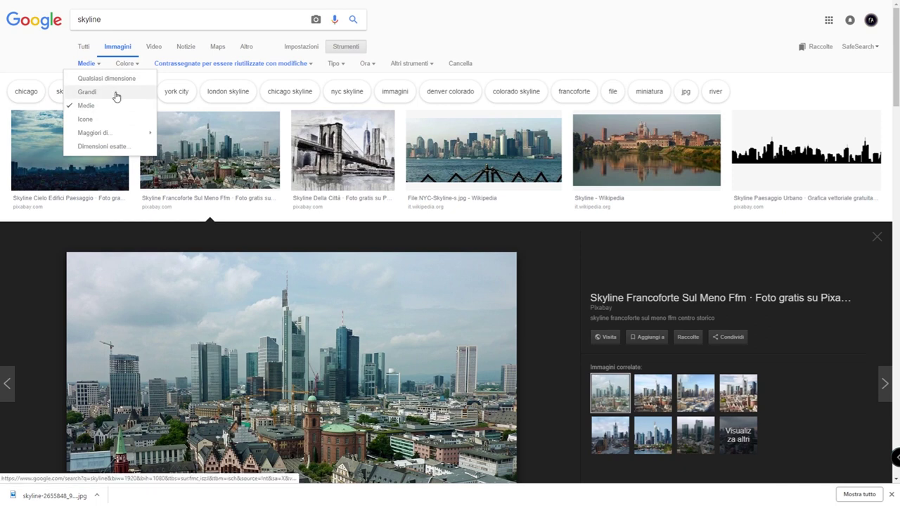
click(116, 92)
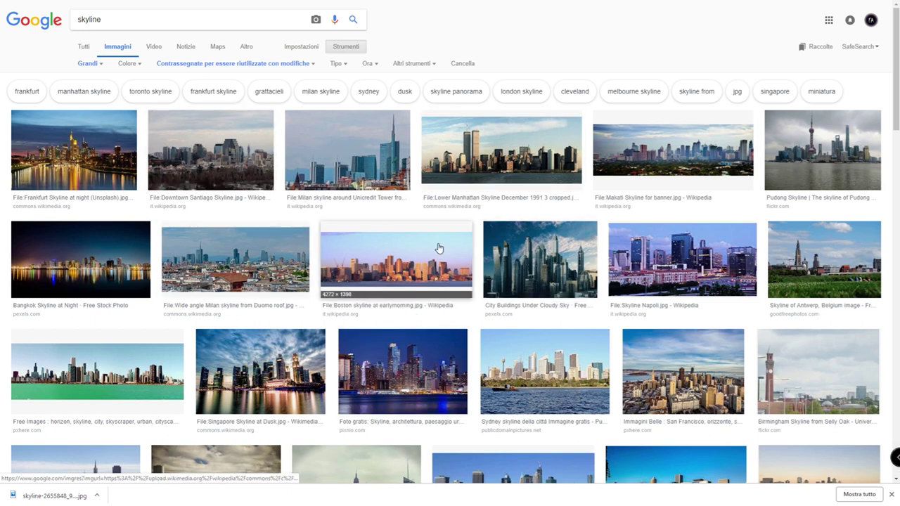
click(504, 151)
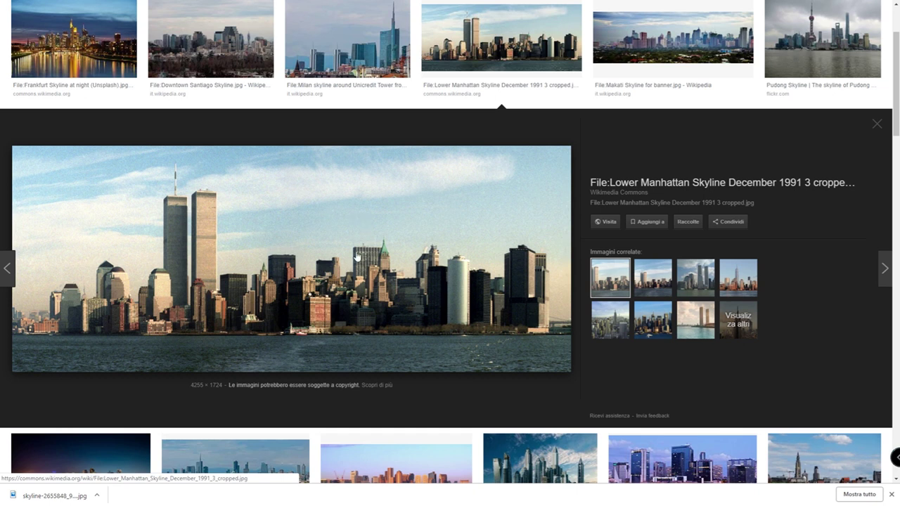
Step: Save the Lower Manhattan photo to Downloads and place it on V2 around 00:00:21
right_click(298, 182)
click(349, 265)
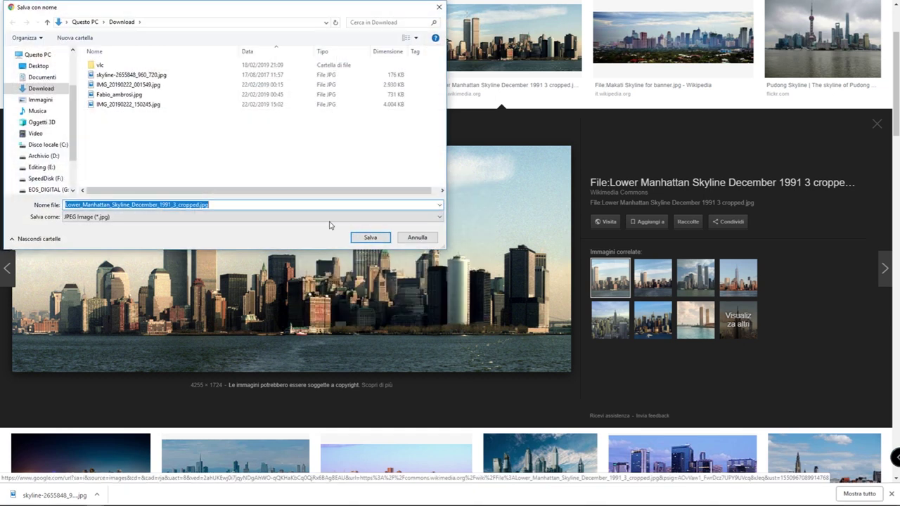
click(364, 235)
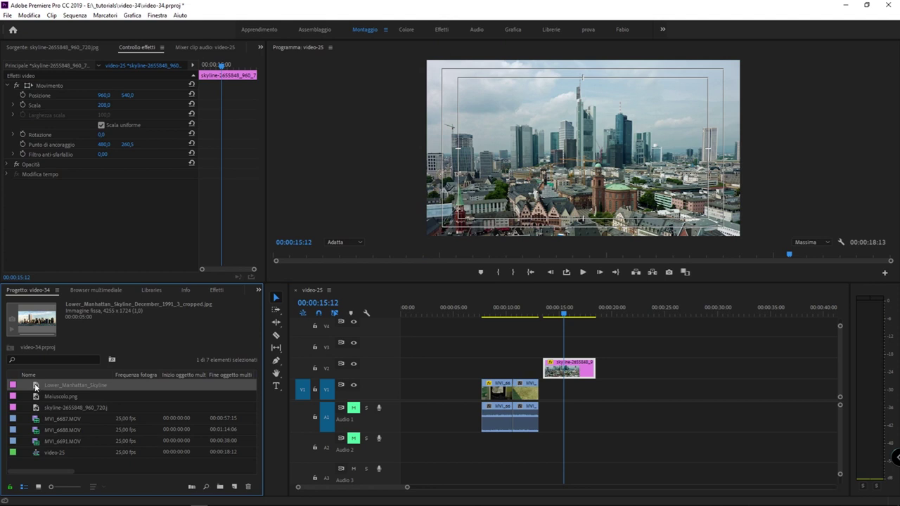
drag(36, 386, 622, 367)
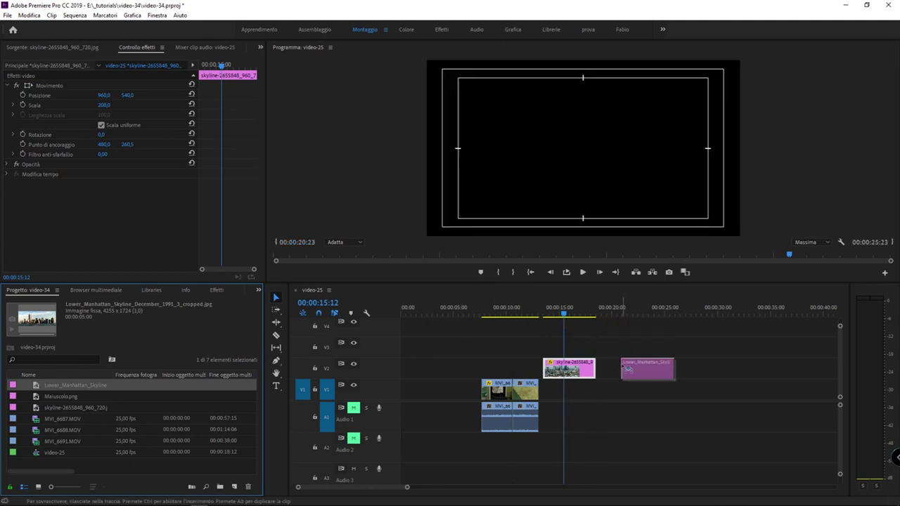
Step: Park the playhead at 00:00:21:08 over the Manhattan clip and select it on V2
click(607, 310)
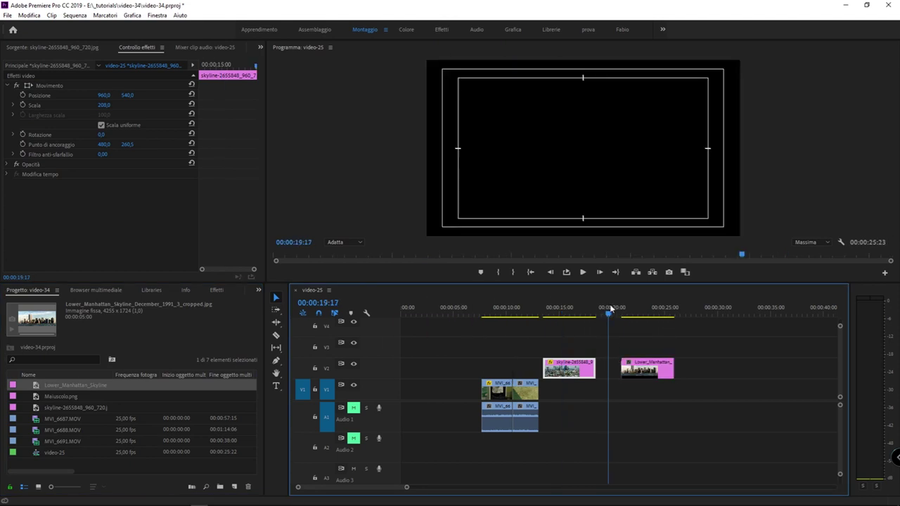
drag(608, 308, 625, 310)
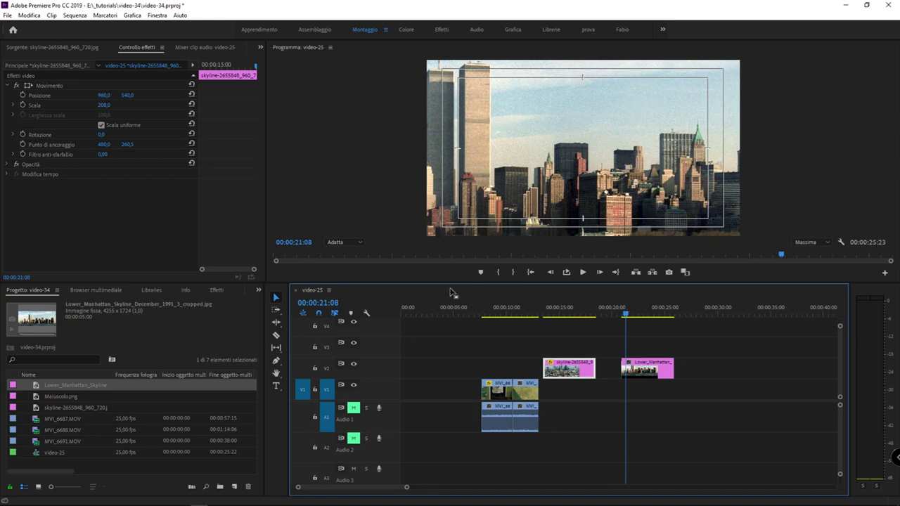
mouse_move(446, 285)
mouse_down()
mouse_move(452, 317)
mouse_move(452, 294)
mouse_up()
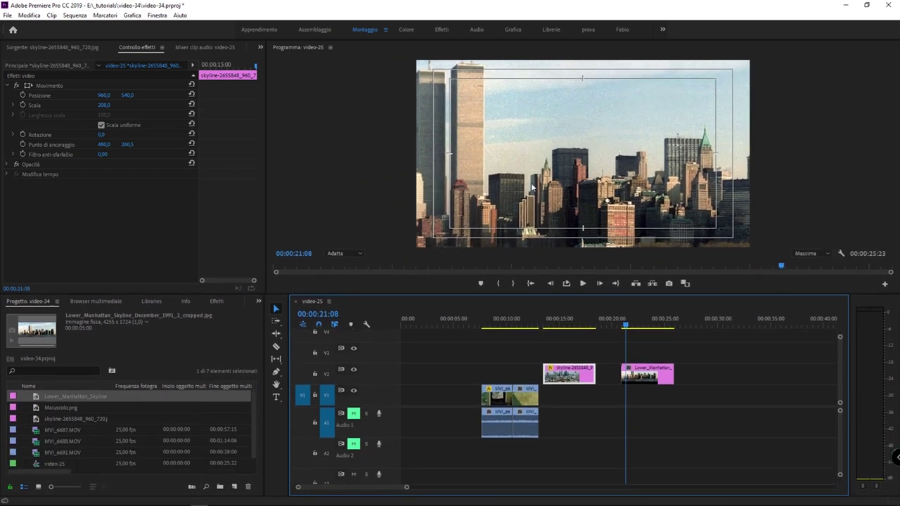
click(650, 375)
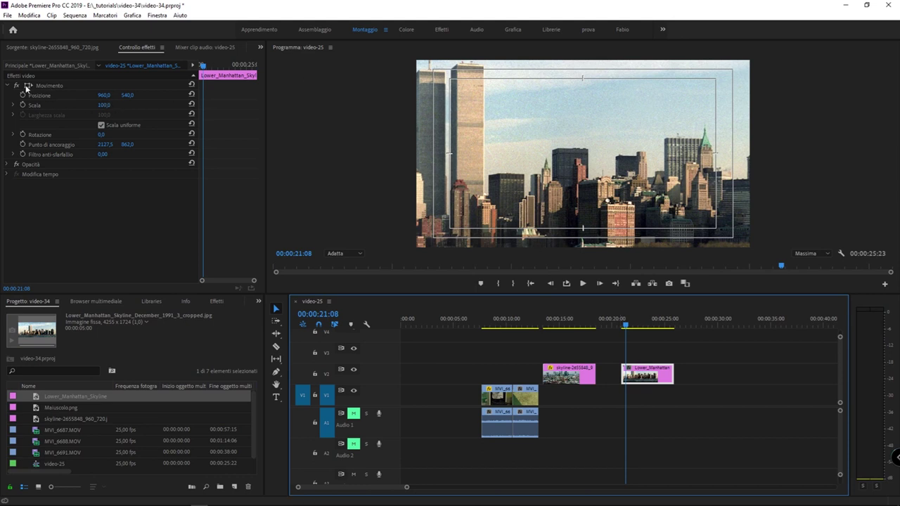
Step: Set the Program monitor zoom to 10% to see the whole Manhattan photo
click(57, 86)
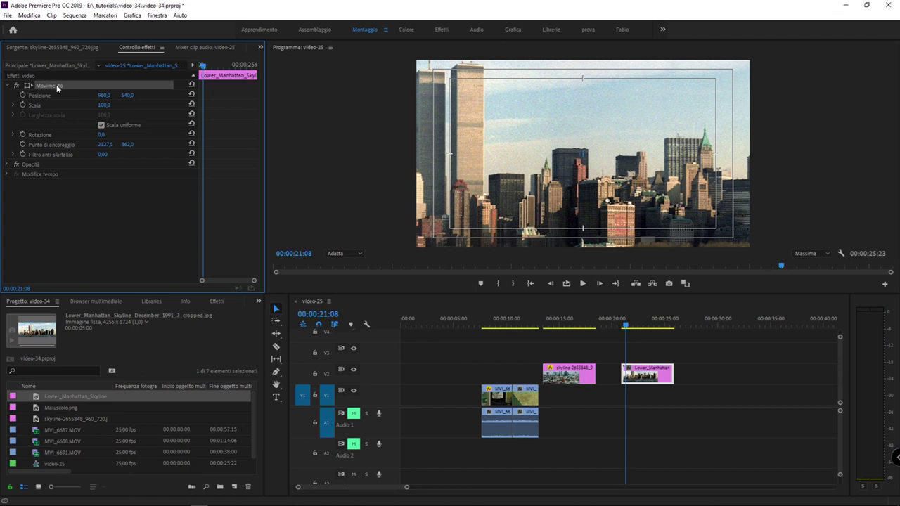
click(346, 257)
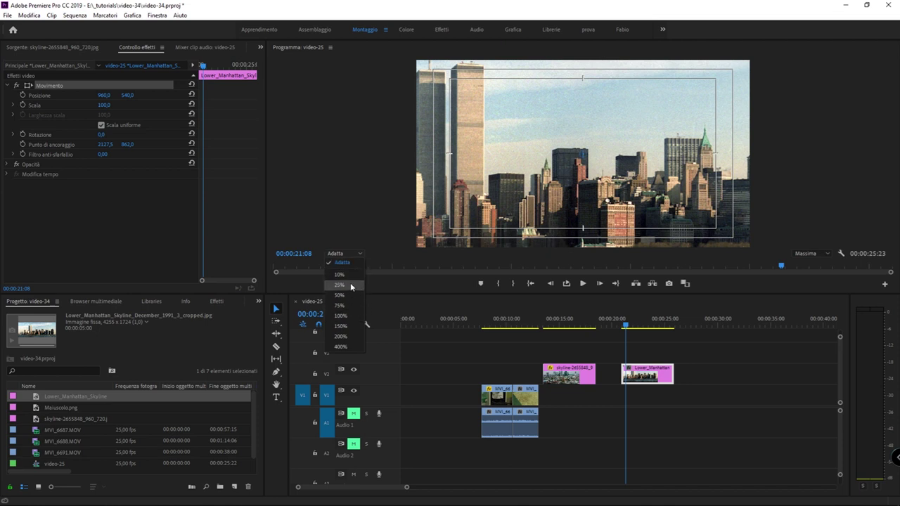
click(350, 285)
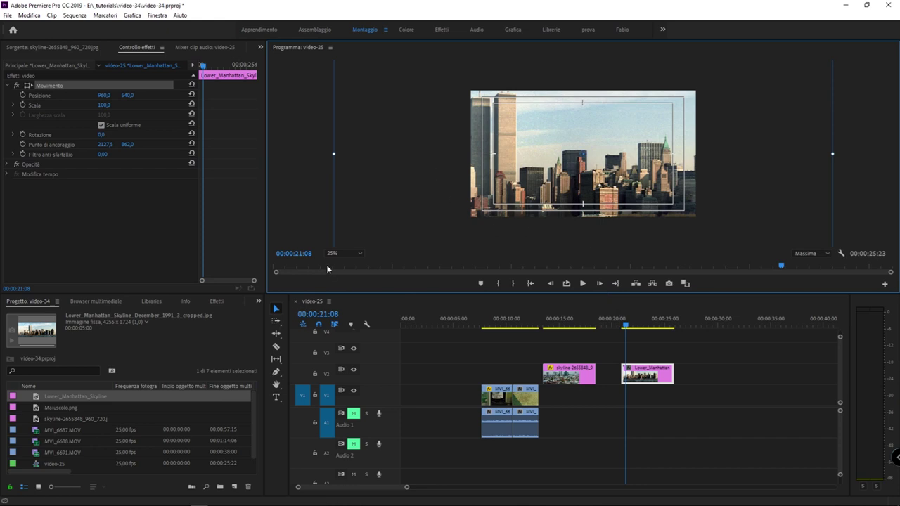
click(344, 255)
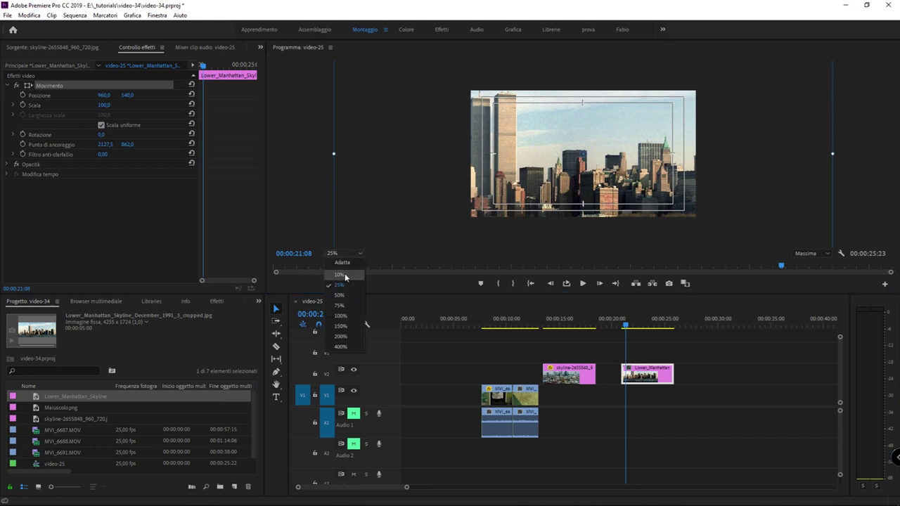
click(345, 275)
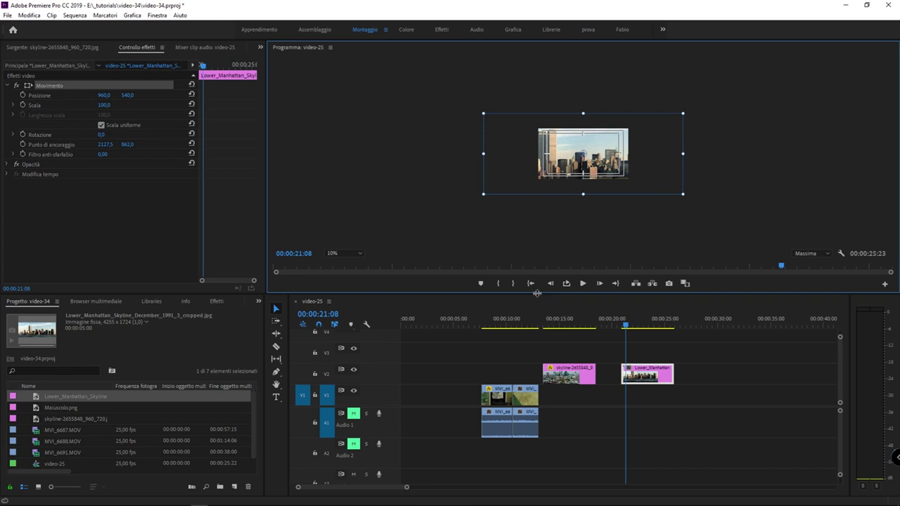
Step: Drag the Manhattan image within the monitor, then delete the clip from the timeline
drag(537, 293, 536, 386)
mouse_move(573, 210)
mouse_down()
mouse_move(582, 205)
mouse_move(558, 214)
mouse_move(609, 222)
mouse_move(513, 206)
mouse_move(524, 206)
mouse_up()
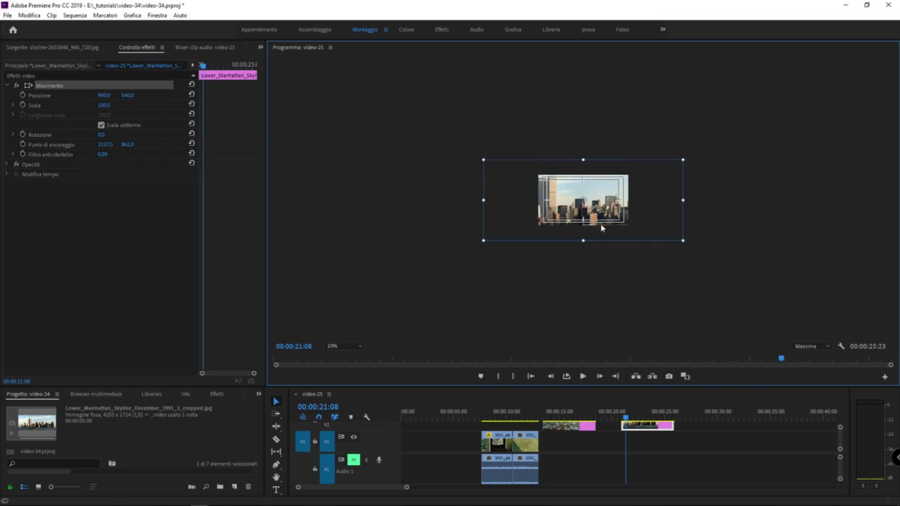
key(Delete)
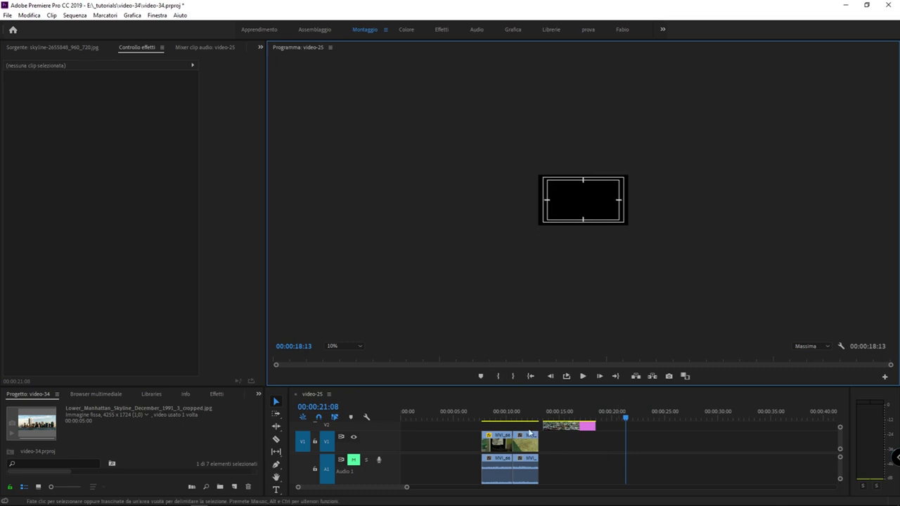
Step: Undo the deletion and shrink the Manhattan clip on V2 to about 63 scale
click(29, 15)
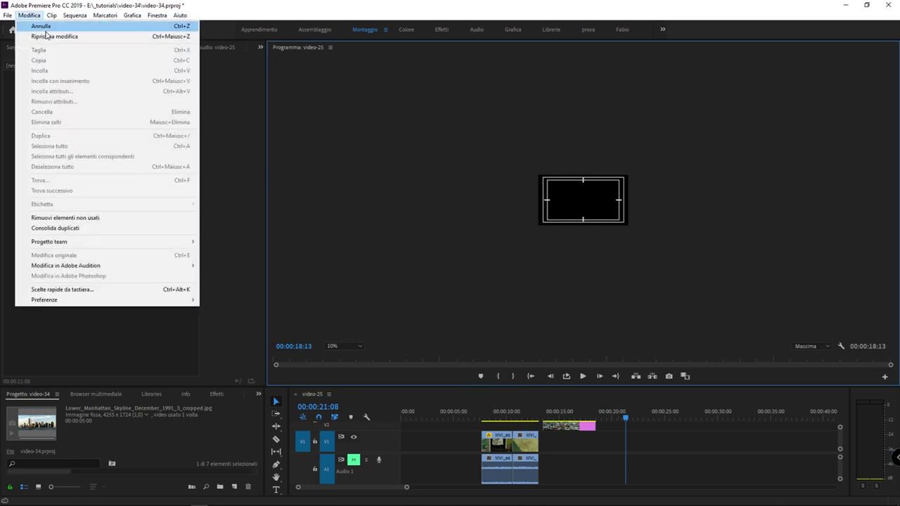
click(45, 27)
click(650, 426)
drag(103, 106, 83, 111)
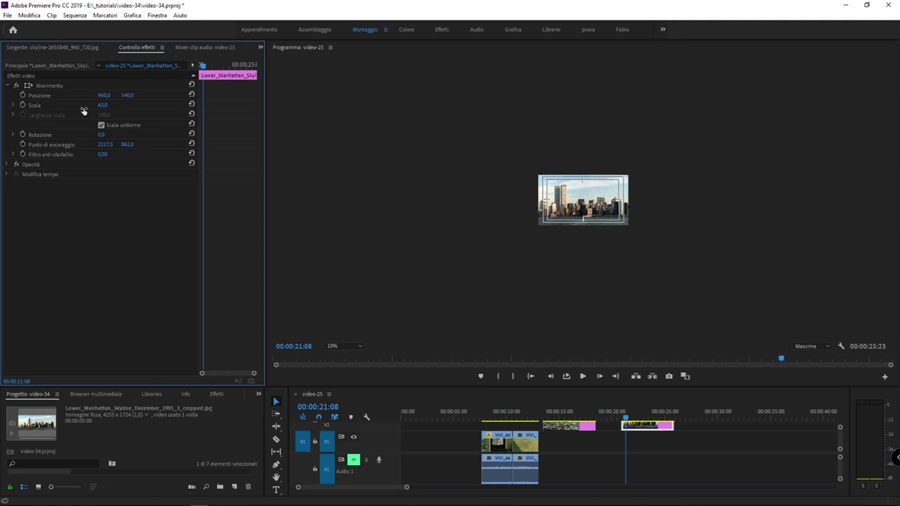
Step: Activate Movimento for on-screen transforming and show the viewer's 10% zoom choices
click(58, 87)
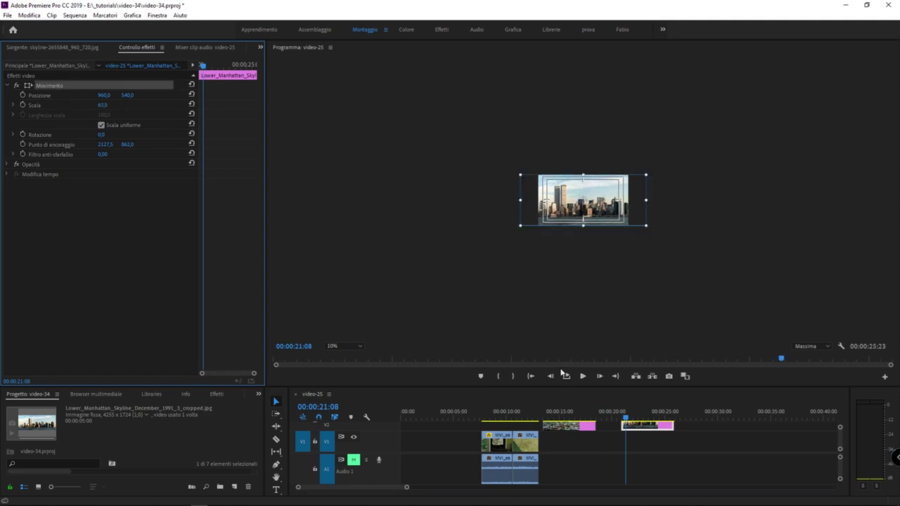
click(348, 364)
click(346, 347)
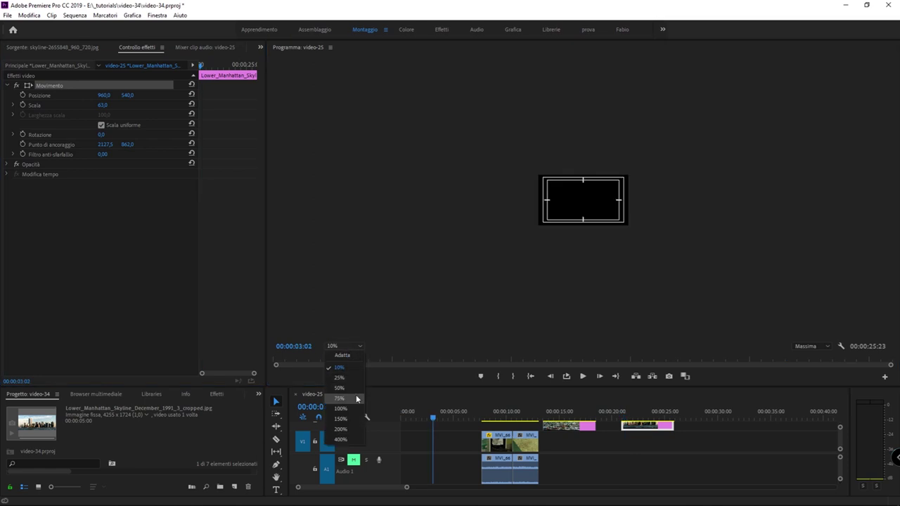
Step: Set the viewer zoom to Adatta so the whole Manhattan frame fits
click(356, 399)
click(648, 412)
click(648, 406)
click(338, 345)
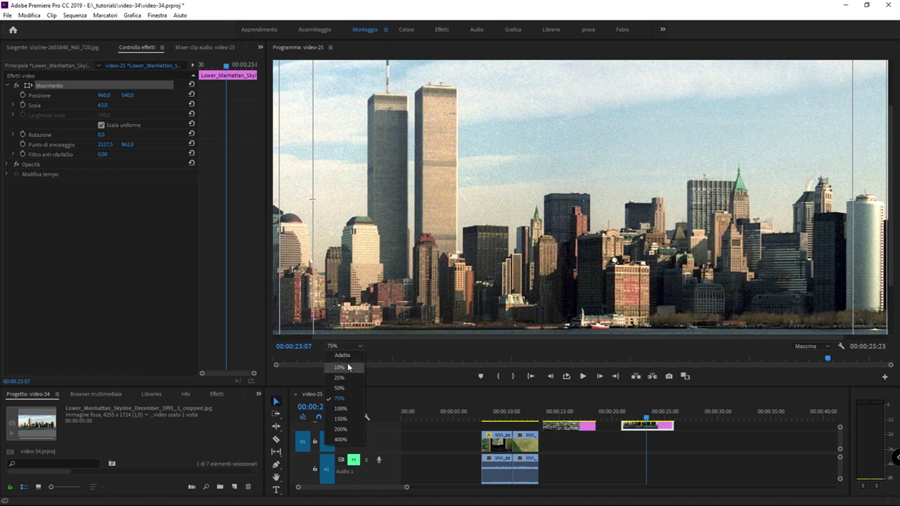
click(341, 356)
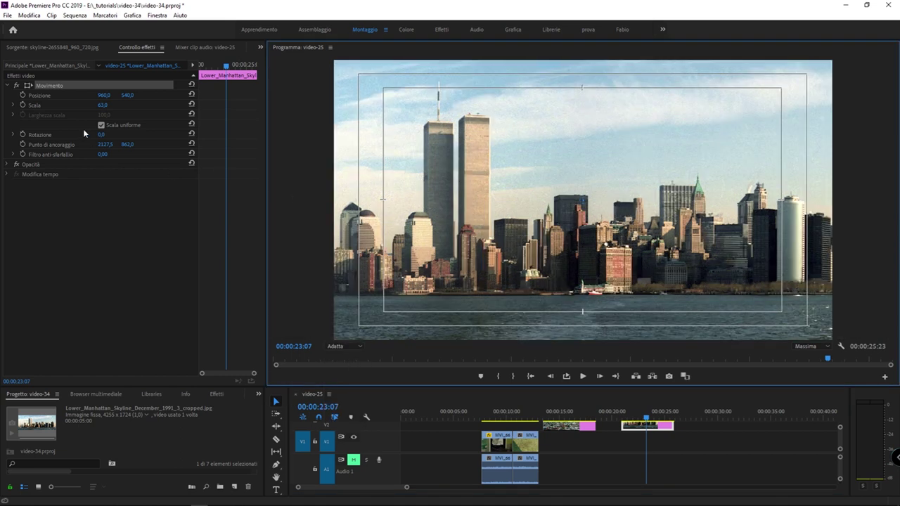
Step: Set the Manhattan photo's scale to 64 and enlarge the viewer panel
click(58, 86)
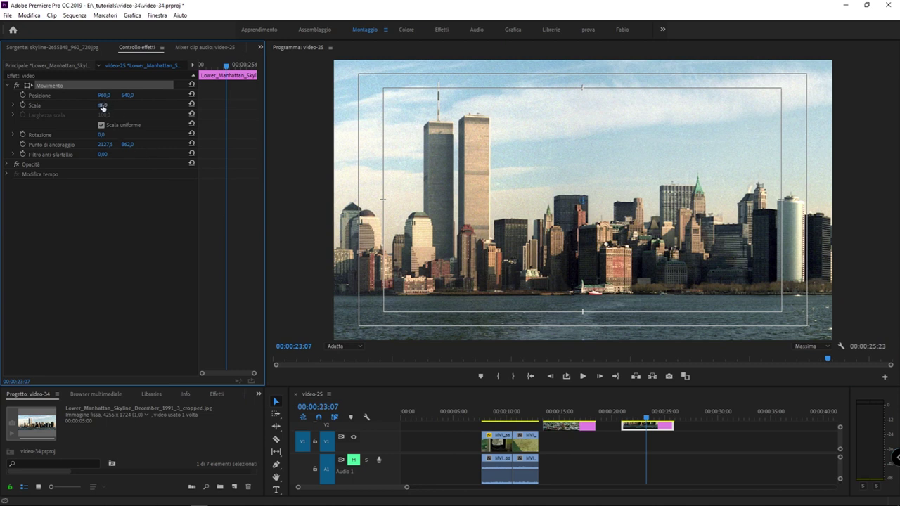
drag(103, 106, 108, 108)
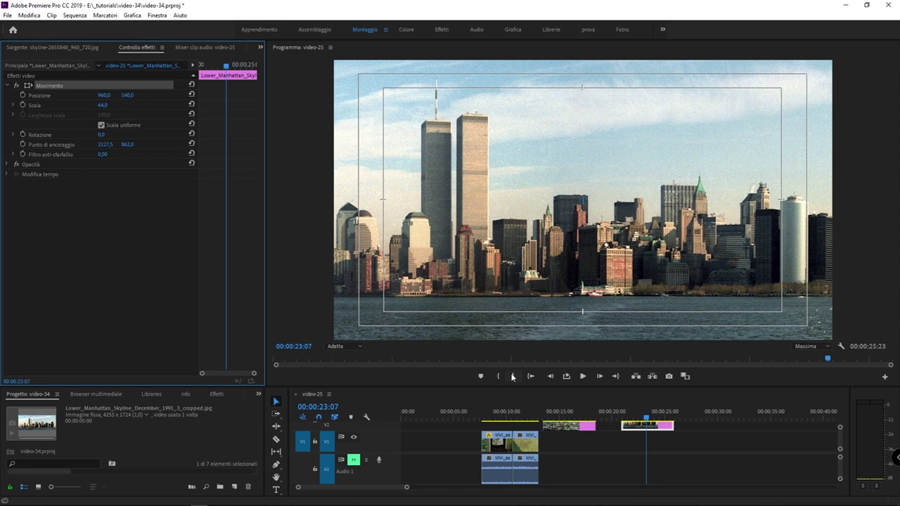
mouse_move(365, 387)
mouse_down()
mouse_move(365, 421)
mouse_move(365, 311)
mouse_up()
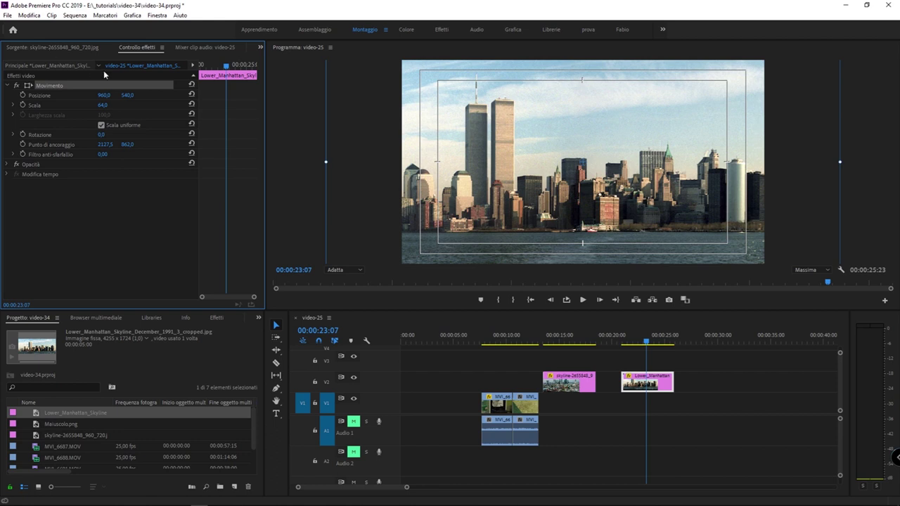
drag(102, 97, 109, 95)
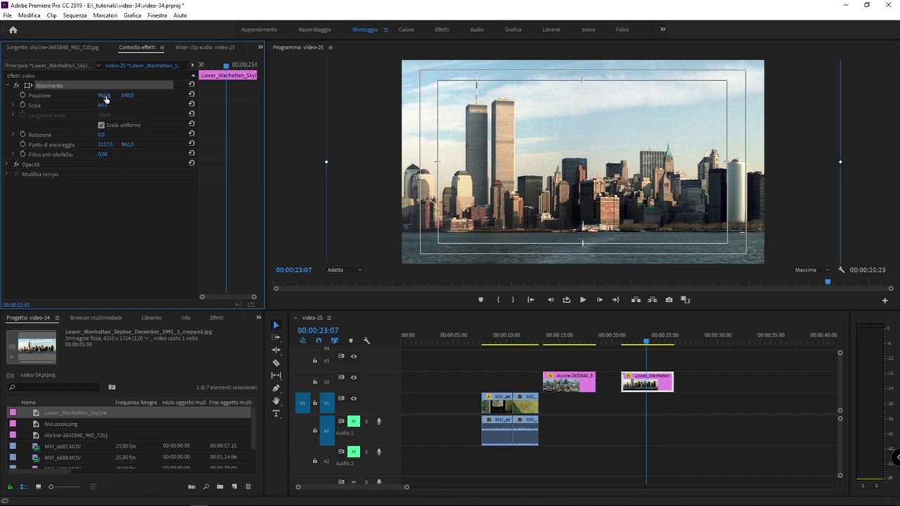
mouse_move(367, 137)
mouse_down()
mouse_move(371, 125)
mouse_move(355, 125)
mouse_up()
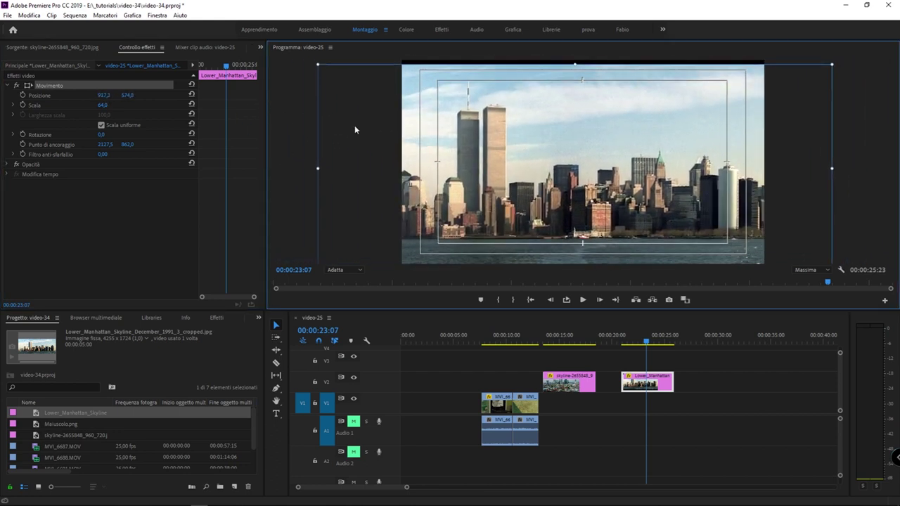
mouse_move(106, 99)
mouse_down()
mouse_move(48, 106)
mouse_move(99, 97)
mouse_up()
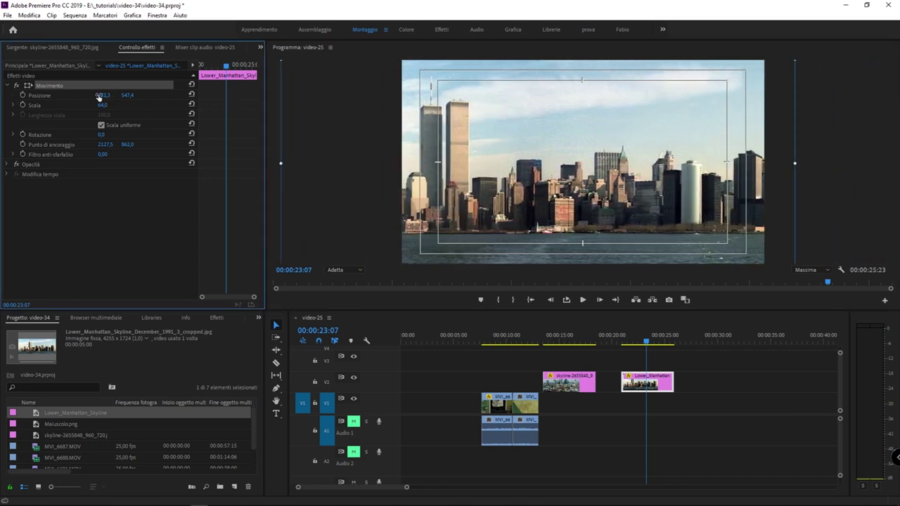
mouse_move(126, 94)
mouse_down()
mouse_move(277, 99)
mouse_move(247, 139)
mouse_up()
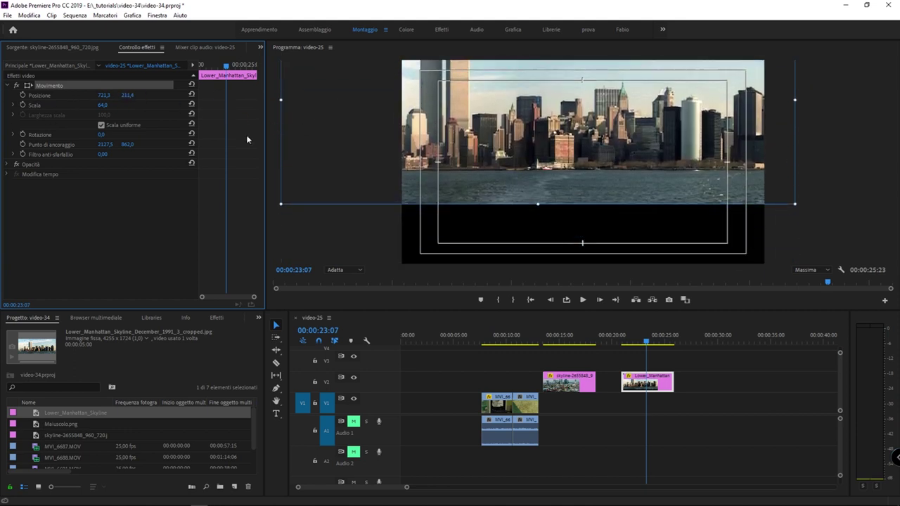
click(192, 95)
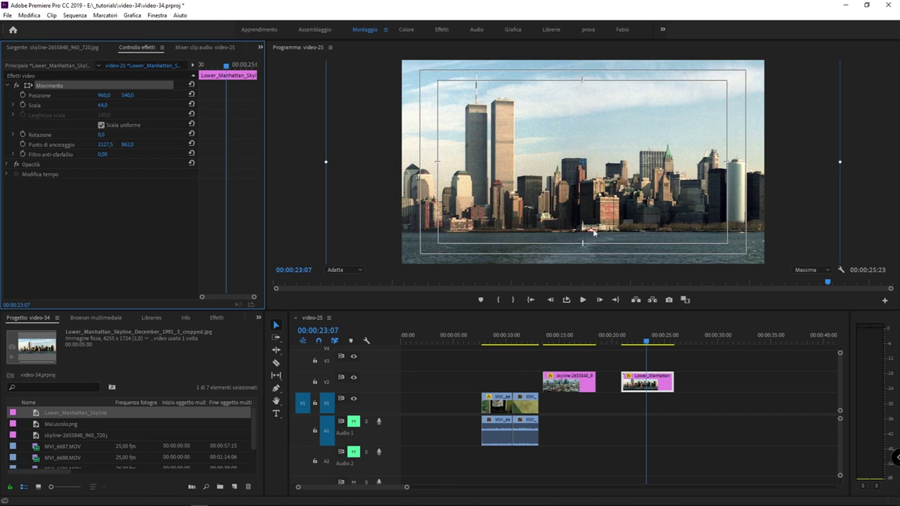
click(43, 136)
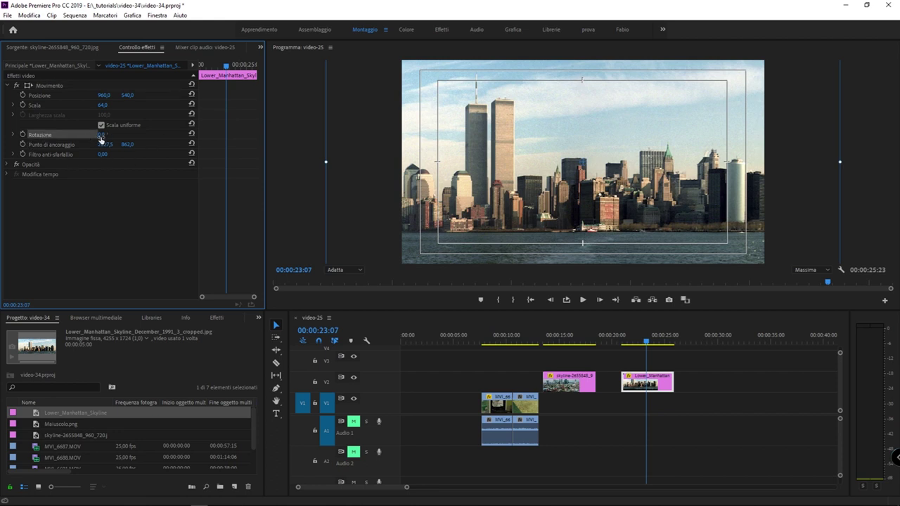
mouse_move(100, 138)
mouse_down()
mouse_move(74, 142)
mouse_move(182, 151)
mouse_up()
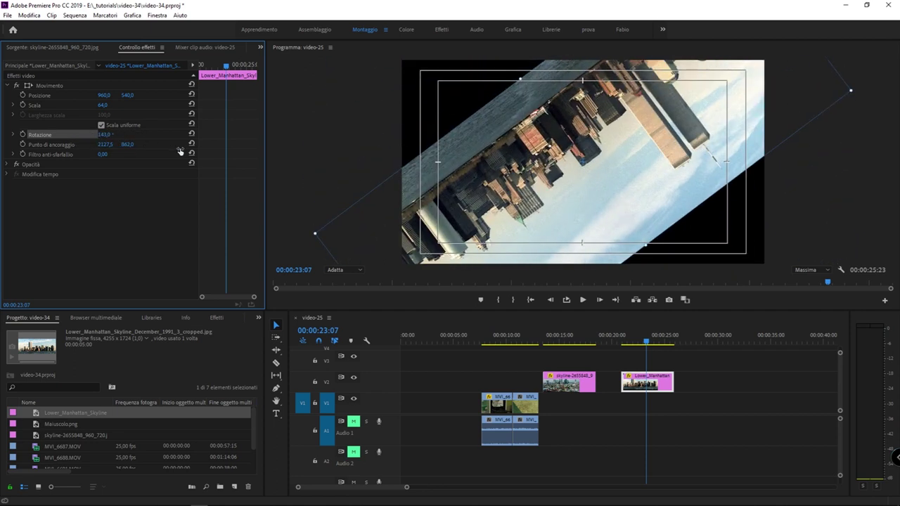
click(191, 135)
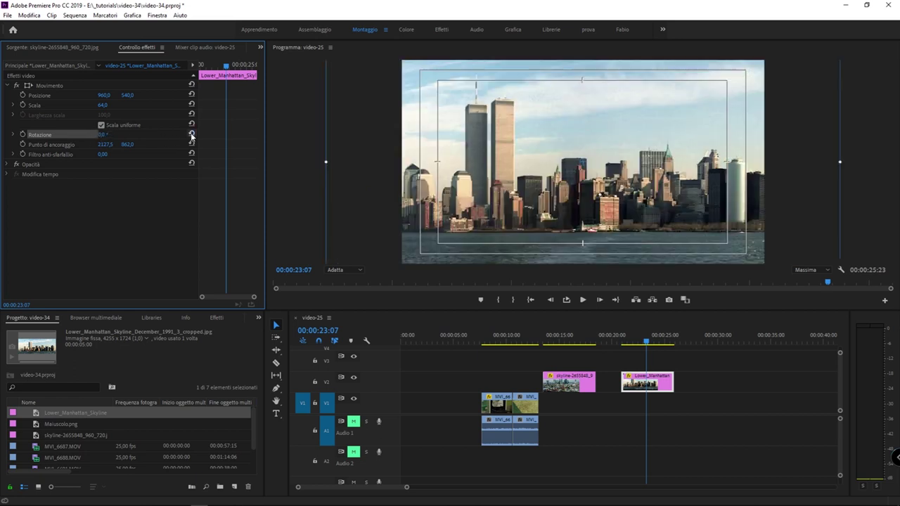
click(51, 144)
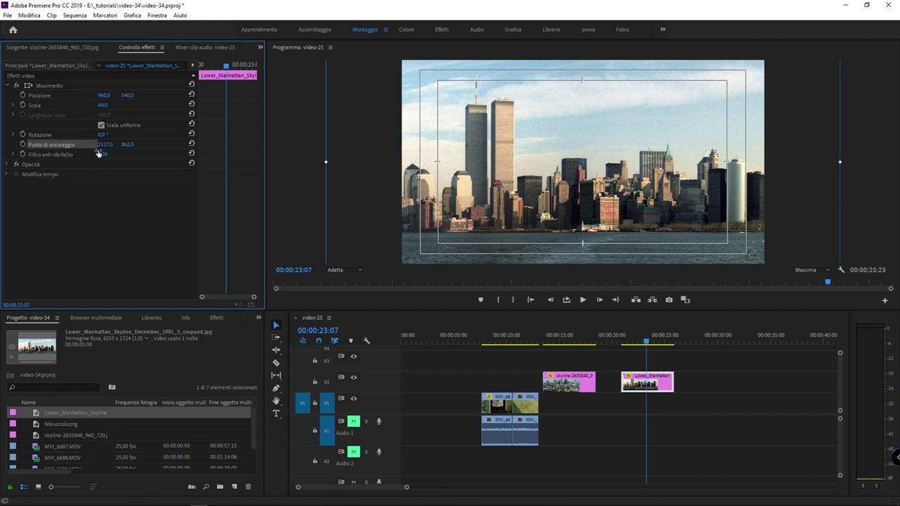
Step: Expand Opacità and move the Manhattan clip from V2 up to V3 at about 17s
click(33, 165)
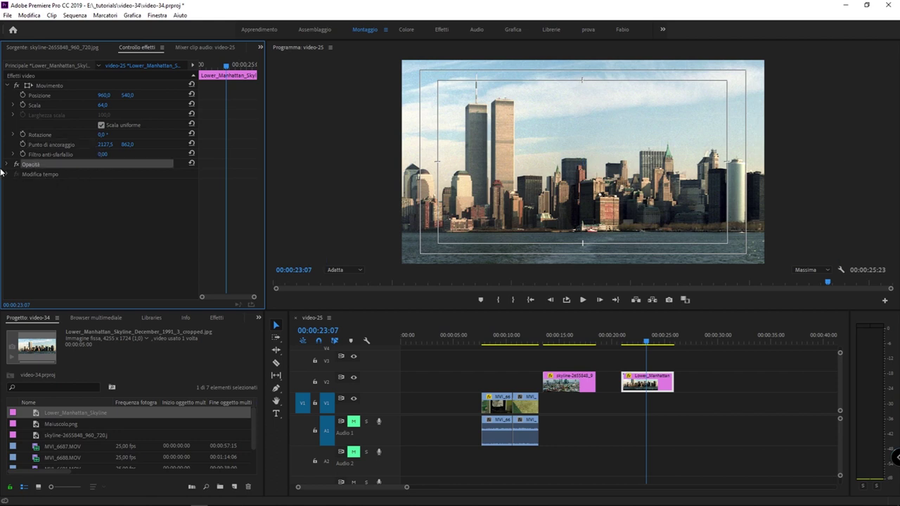
click(7, 164)
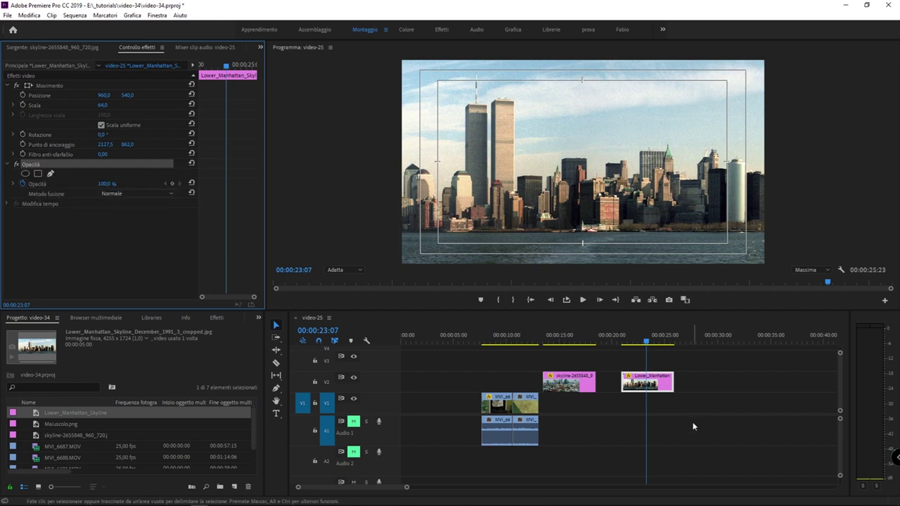
drag(633, 378, 580, 358)
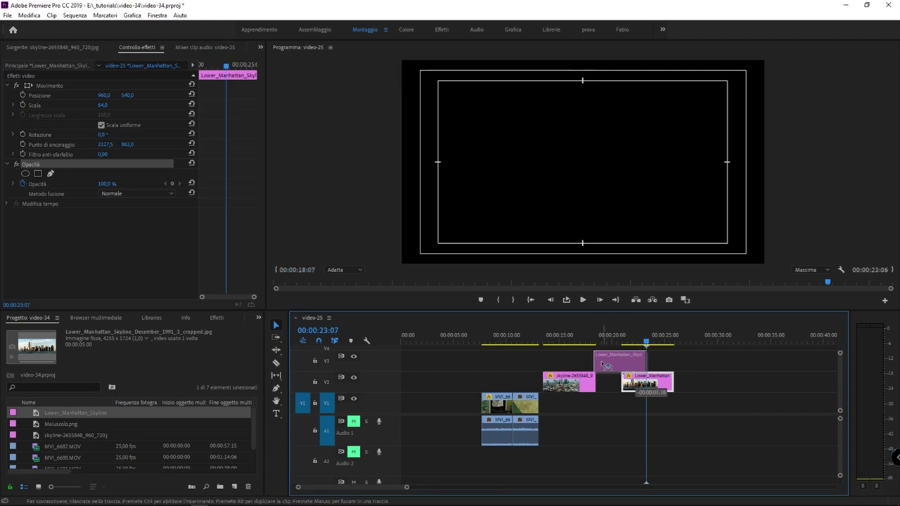
Step: Park the playhead at 00:00:16:16 and compare the skyline and Manhattan clips' settings
click(578, 344)
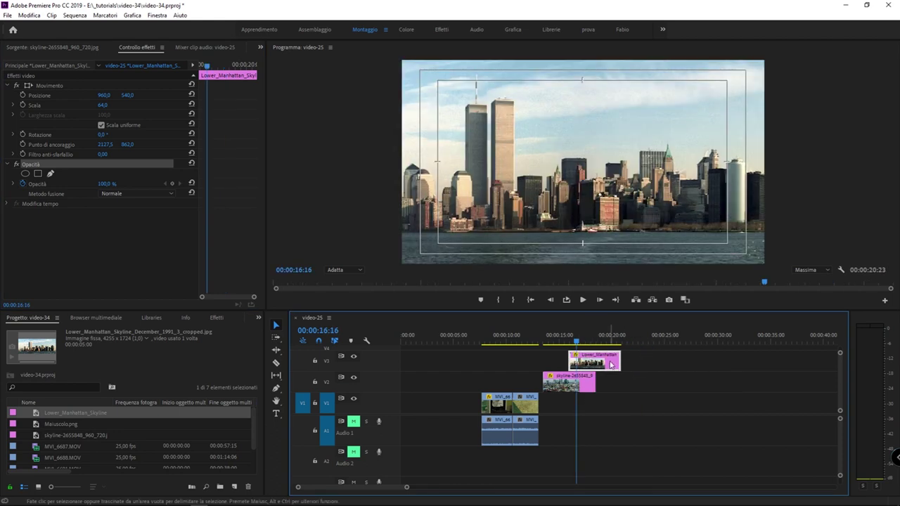
click(573, 385)
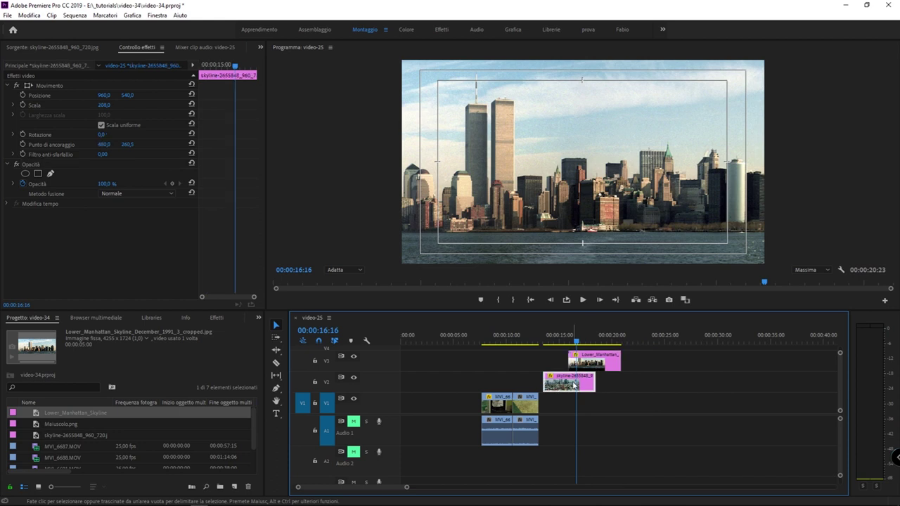
click(585, 363)
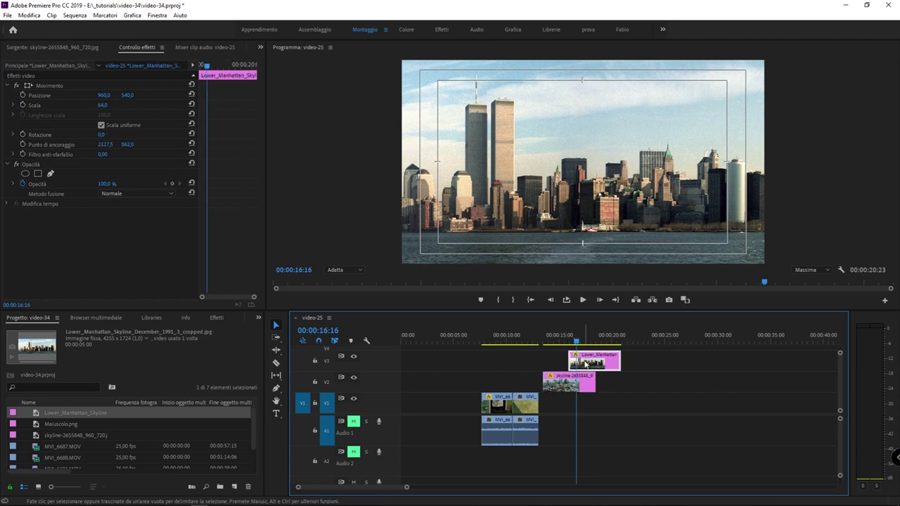
click(584, 384)
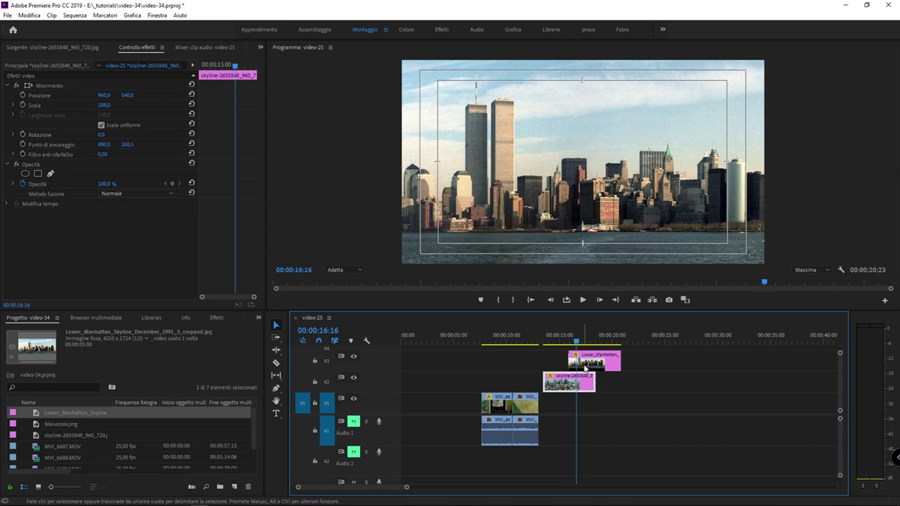
click(585, 364)
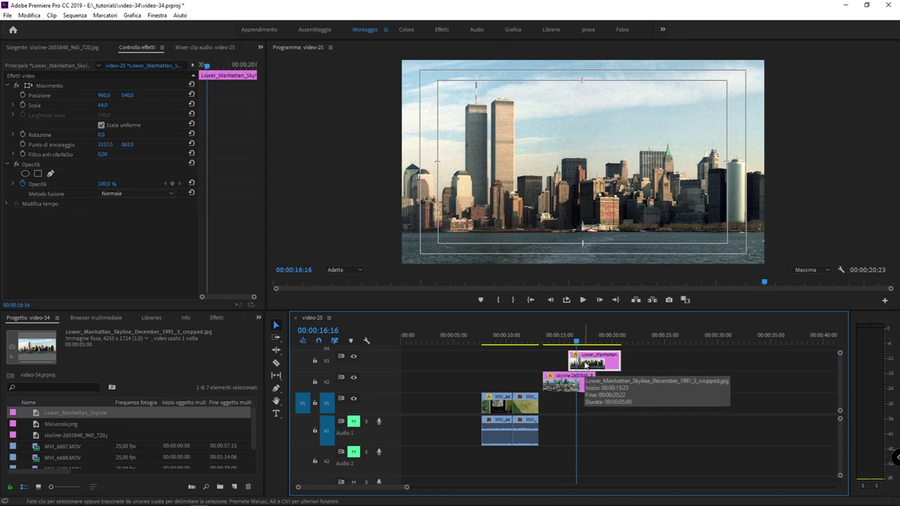
Step: Lower the Manhattan photo's opacity to 22% and move the playhead to 00:00:16:16, where it overlaps
drag(103, 186, 67, 187)
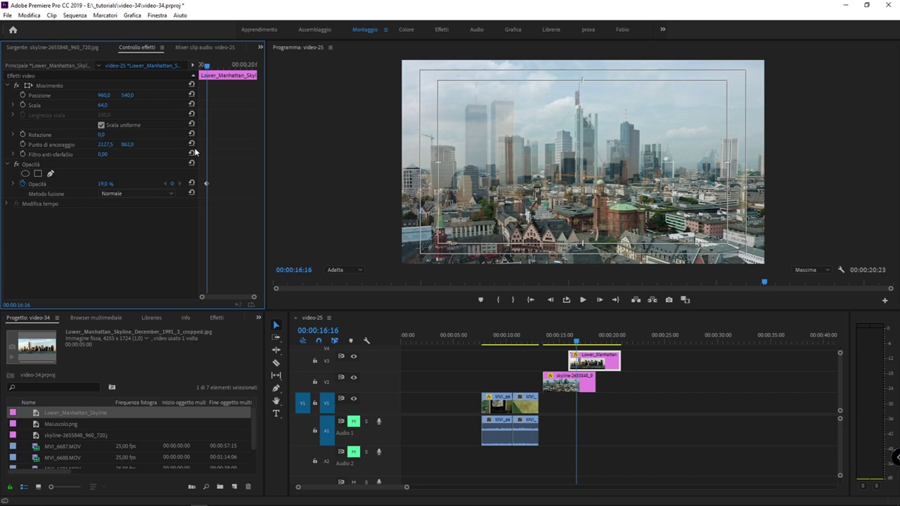
drag(106, 183, 95, 191)
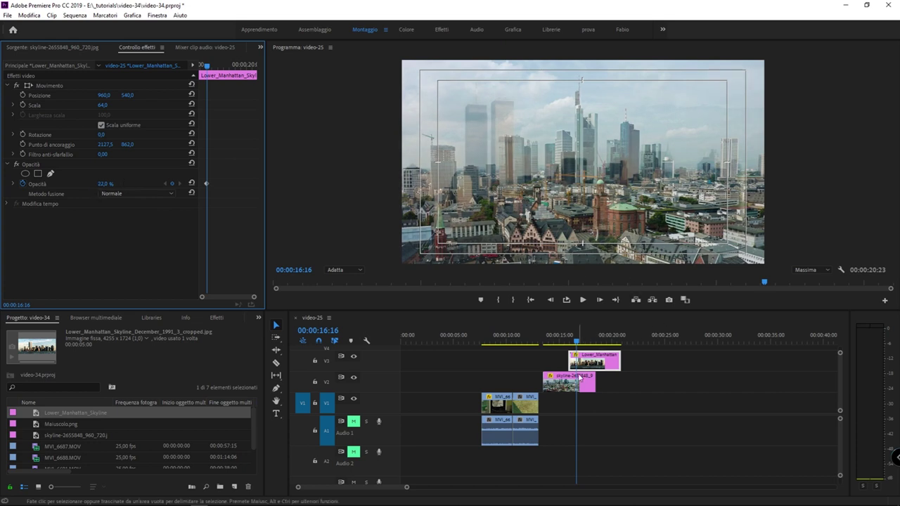
click(597, 362)
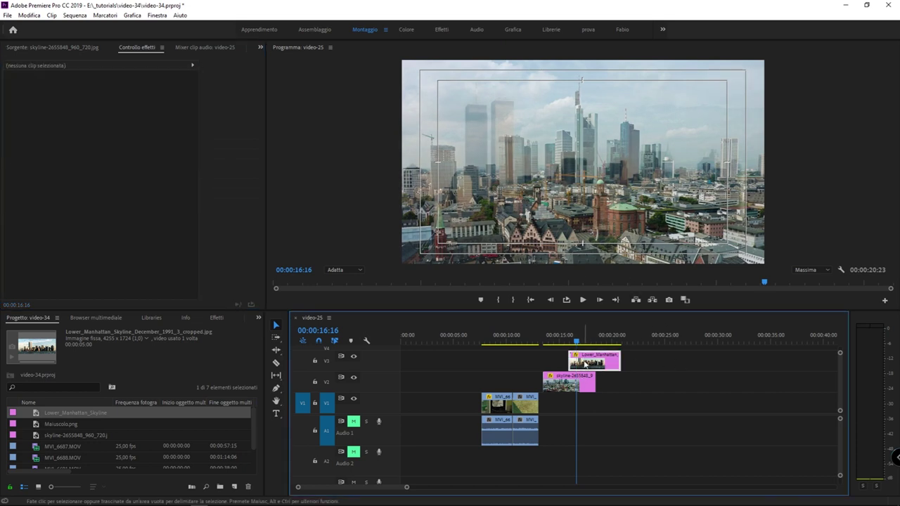
click(605, 340)
Step: Move the playhead to 00:00:16:18, comparing the Lower_Manhattan clip on V3 with the Frankfurt clip
click(608, 341)
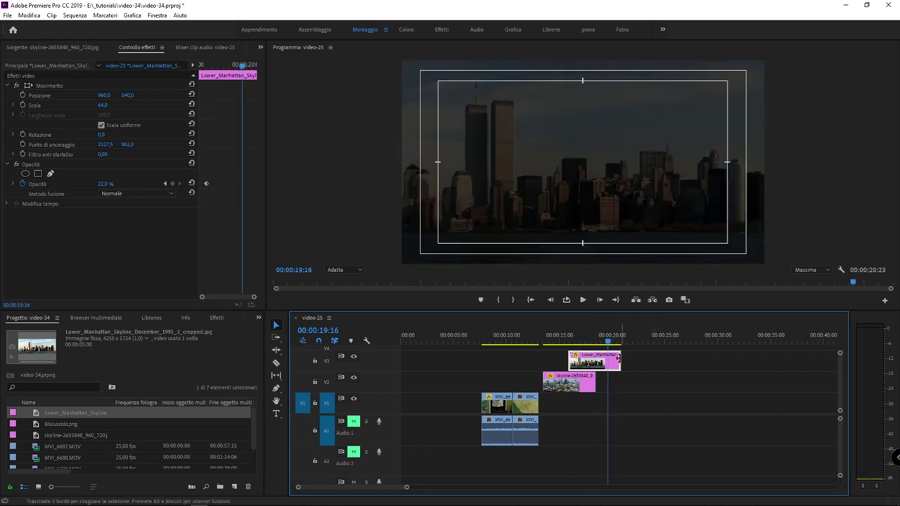
click(615, 359)
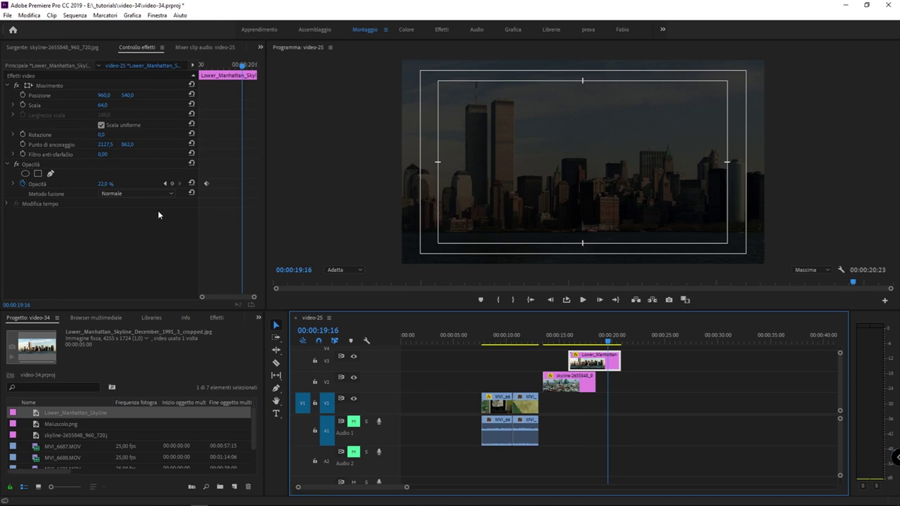
click(567, 383)
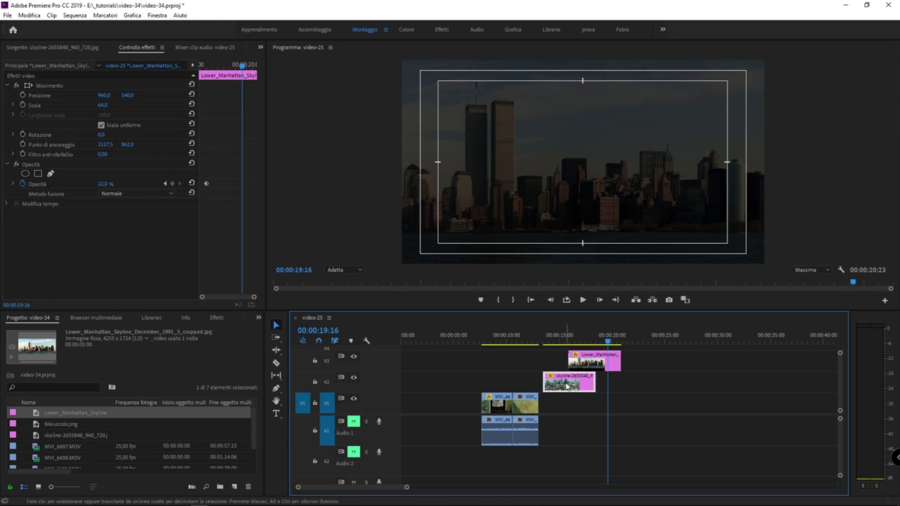
click(550, 336)
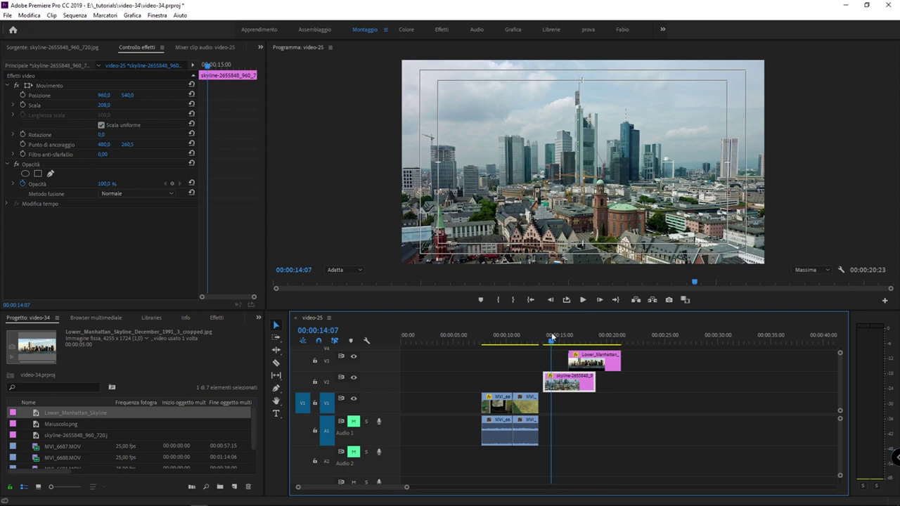
click(577, 336)
click(587, 364)
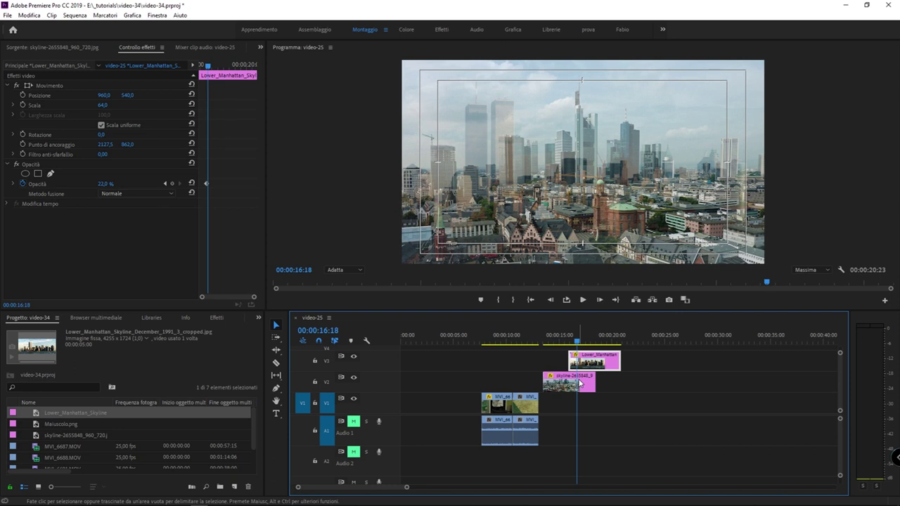
click(580, 382)
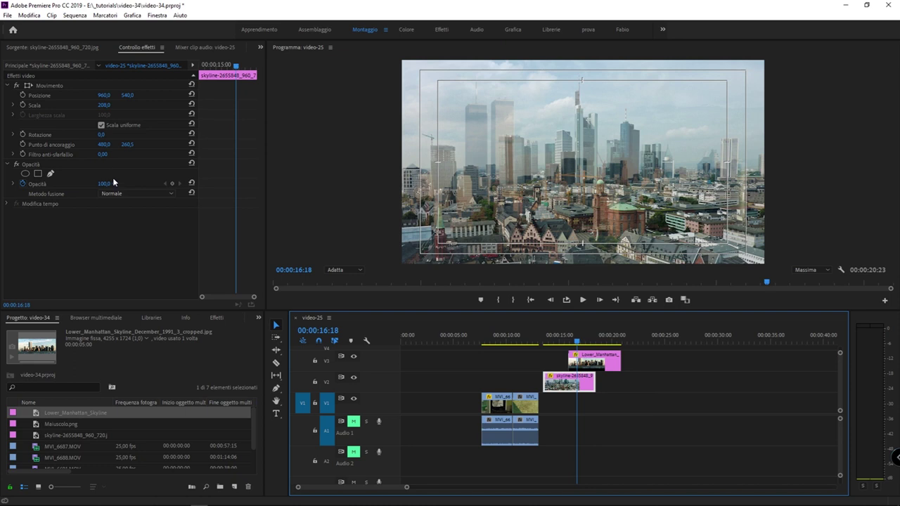
Step: Select the Lower_Manhattan clip and raise its opacity back to 100%
click(40, 187)
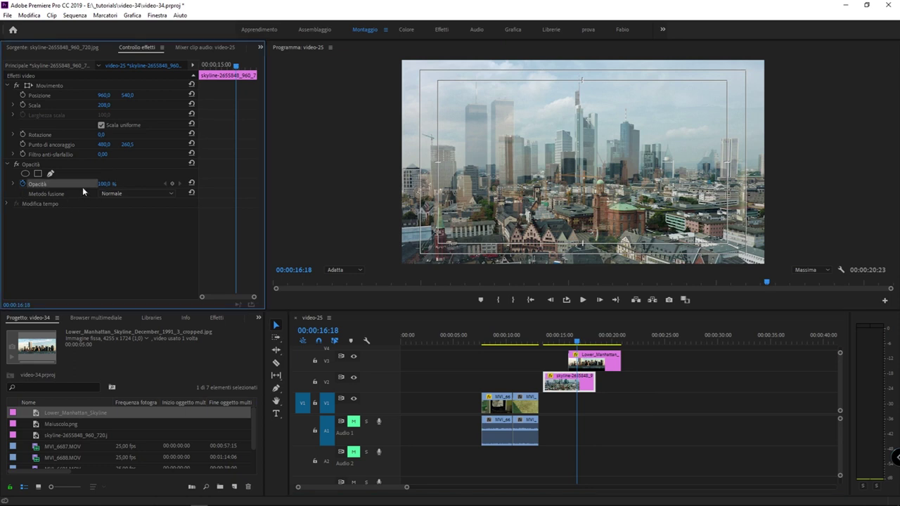
drag(102, 186, 178, 199)
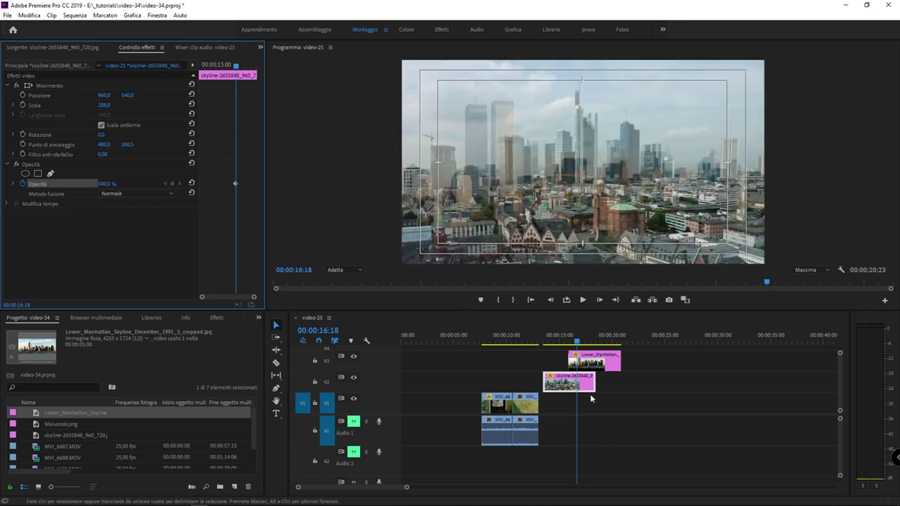
click(573, 383)
click(589, 365)
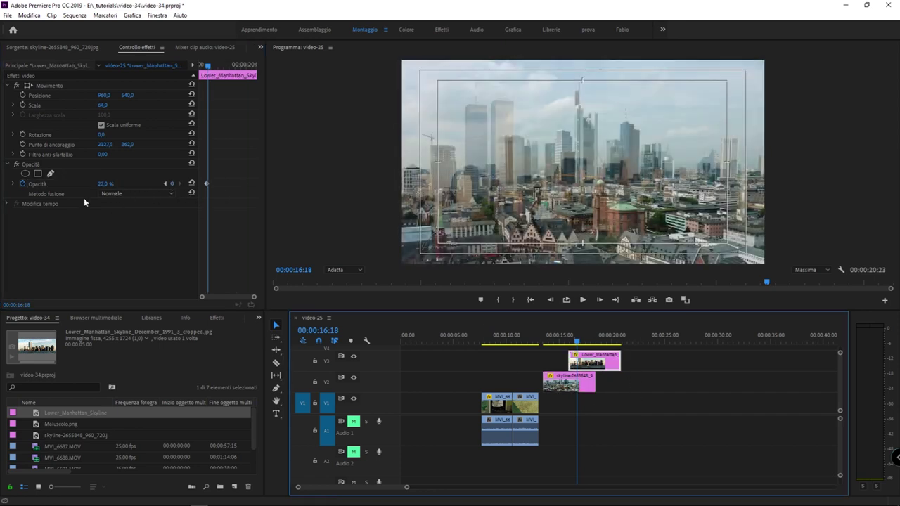
mouse_move(102, 187)
mouse_down()
mouse_move(132, 186)
mouse_move(110, 208)
mouse_move(158, 187)
mouse_up()
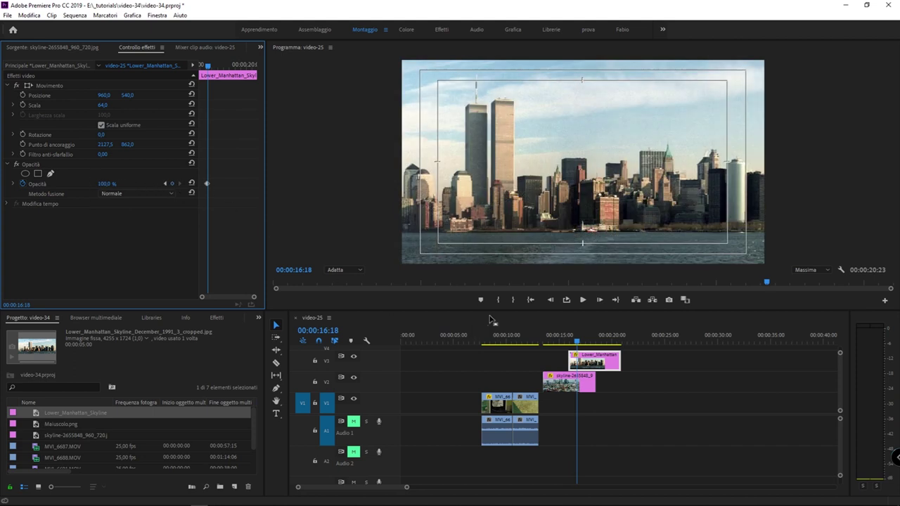
Step: Move the Lower_Manhattan clip to V2 after the Frankfurt clip and scale it to 36
drag(612, 360, 653, 381)
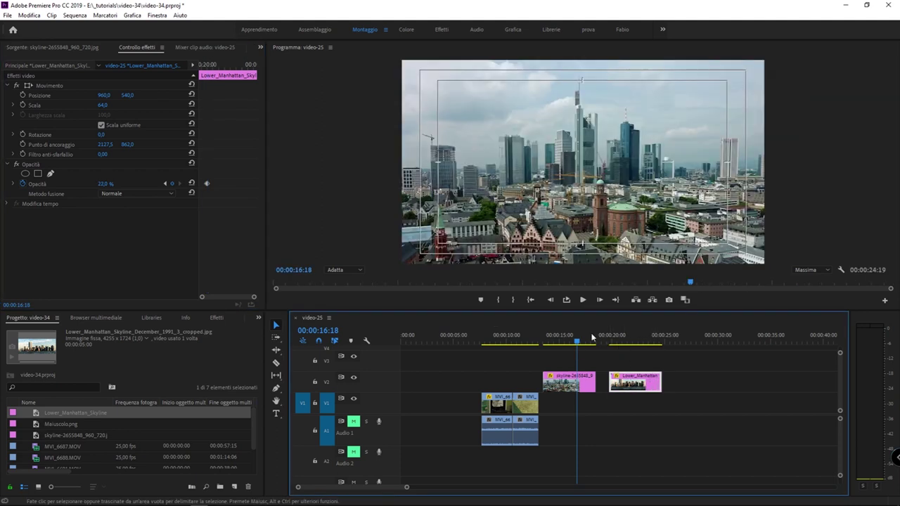
drag(587, 341, 641, 344)
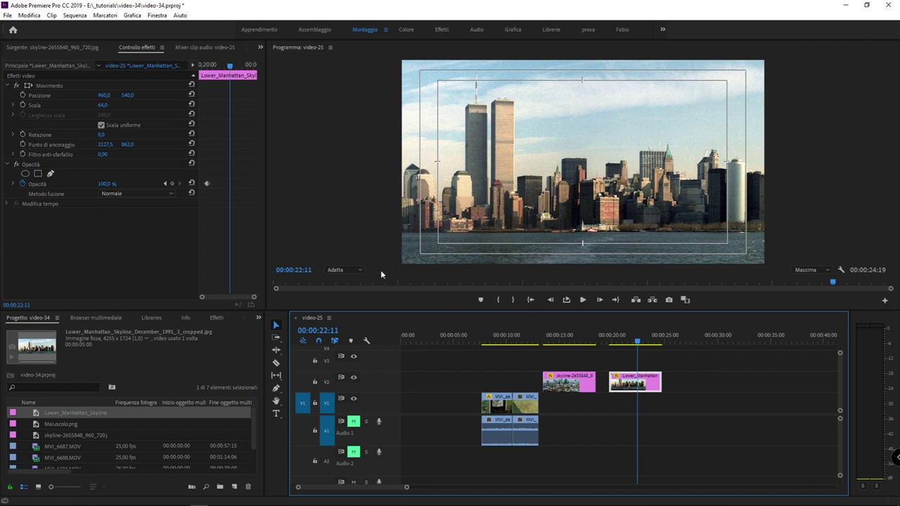
drag(104, 106, 116, 105)
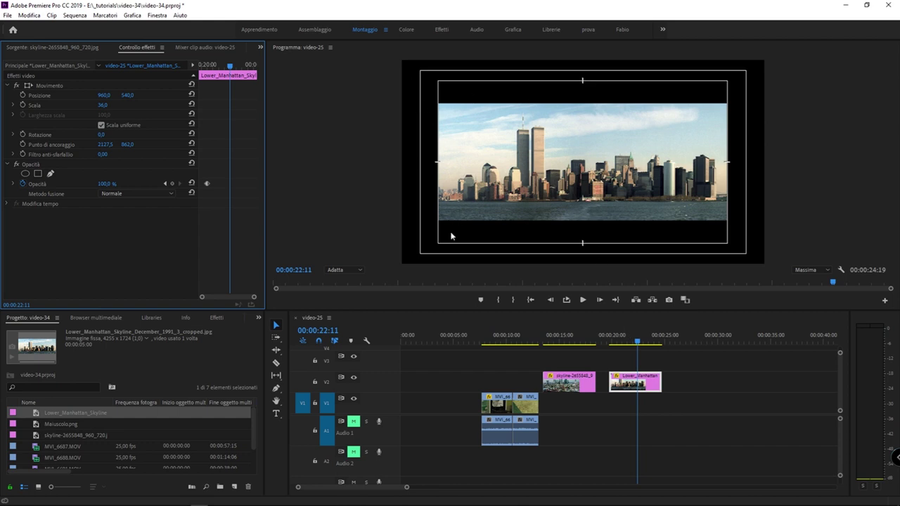
Step: Fit the Manhattan photo to the frame size, set its scale to 63.1, and select the Frankfurt clip
right_click(627, 382)
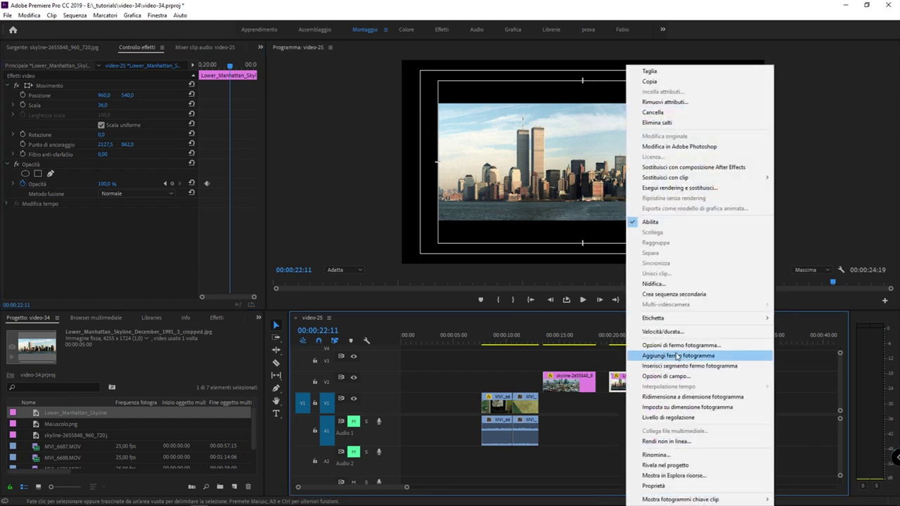
click(708, 408)
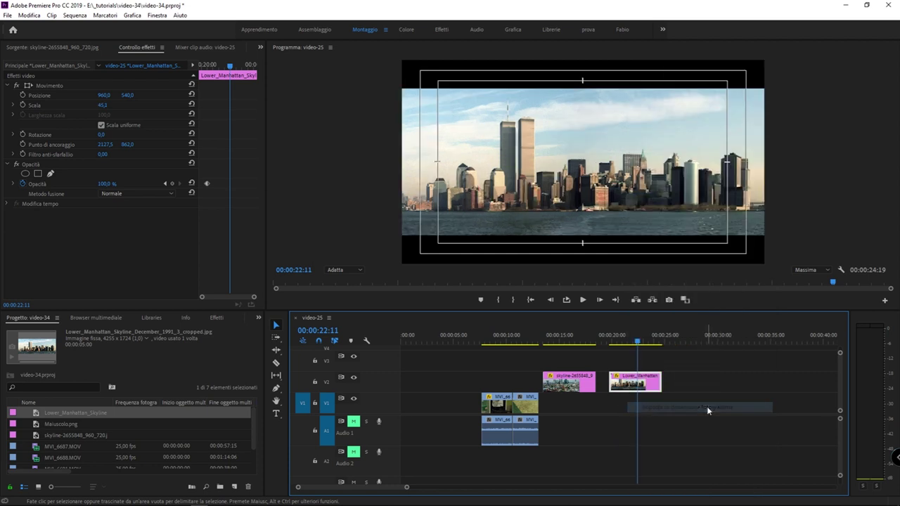
right_click(637, 386)
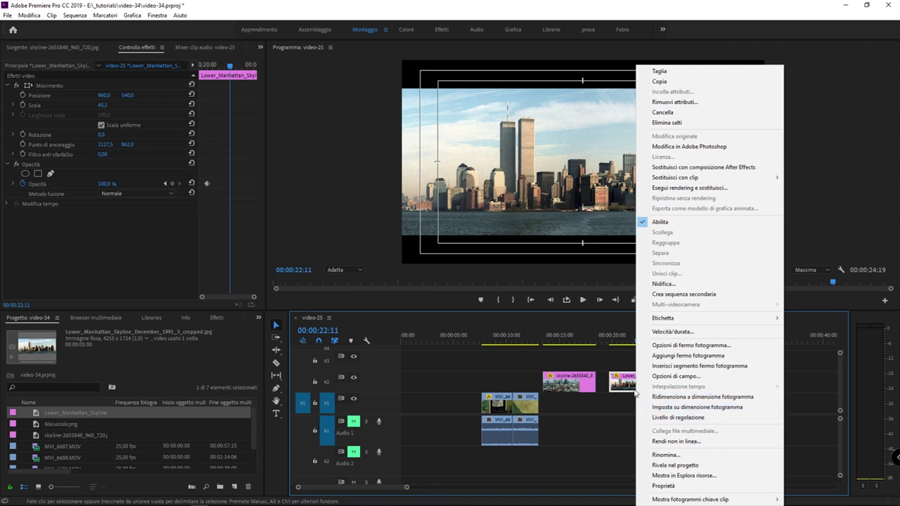
click(610, 413)
click(635, 383)
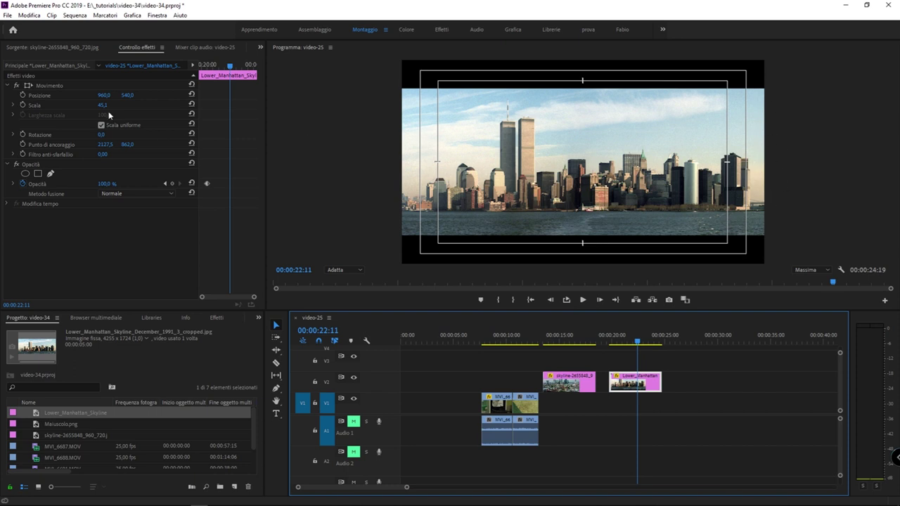
drag(104, 105, 127, 107)
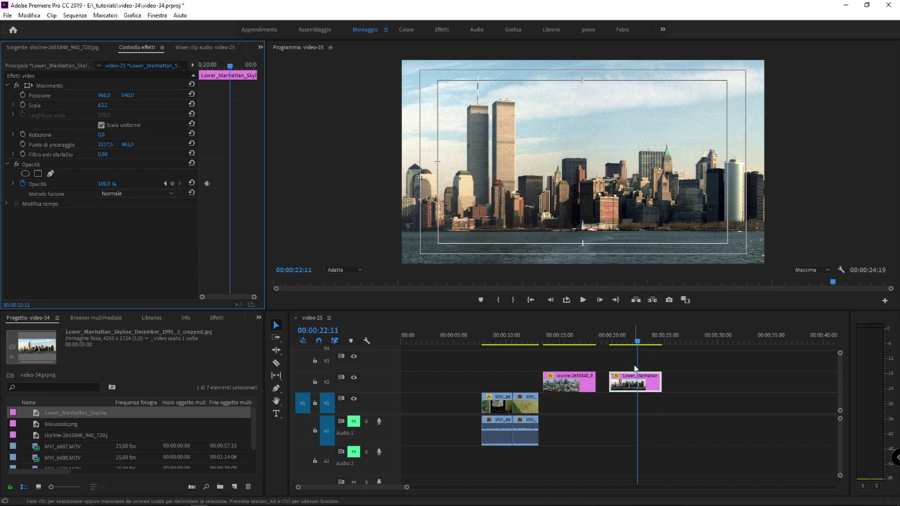
click(568, 341)
click(578, 388)
Step: Reset the Frankfurt photo to 100 scale, fit it to the frame (200), and enlarge the program preview
click(190, 105)
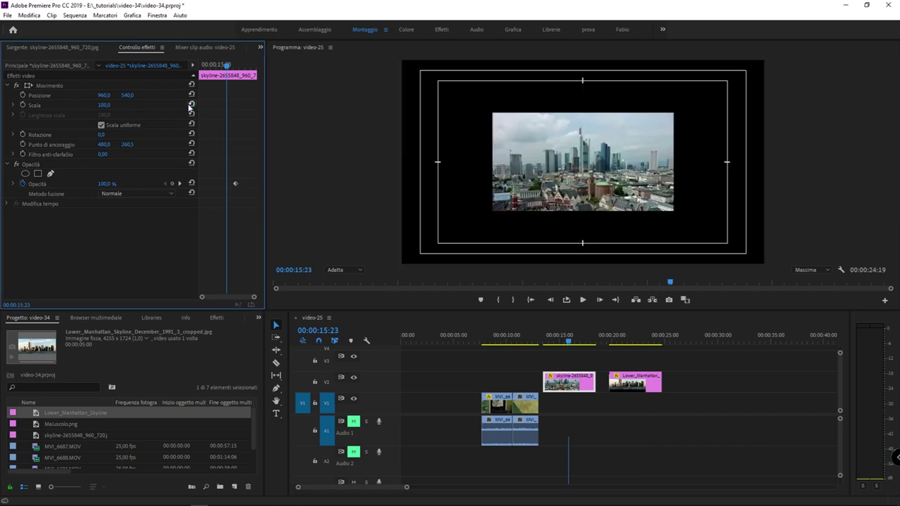
right_click(564, 388)
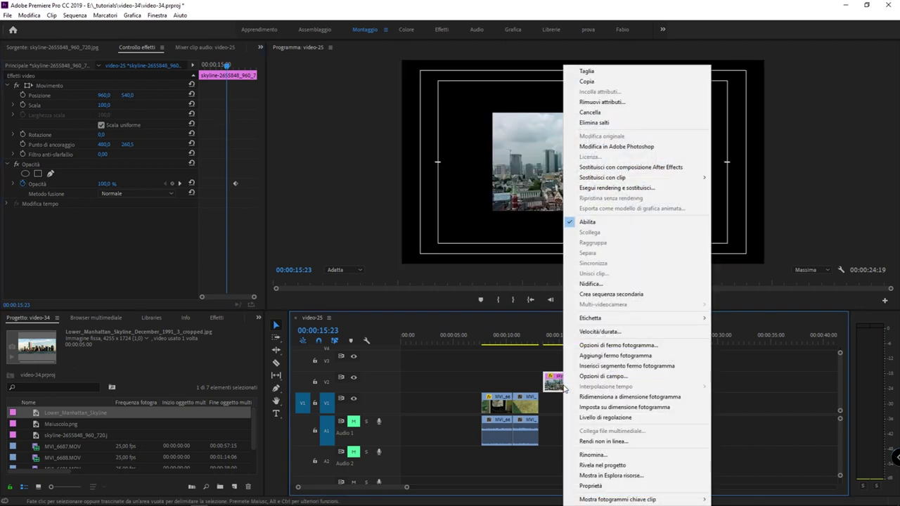
click(664, 408)
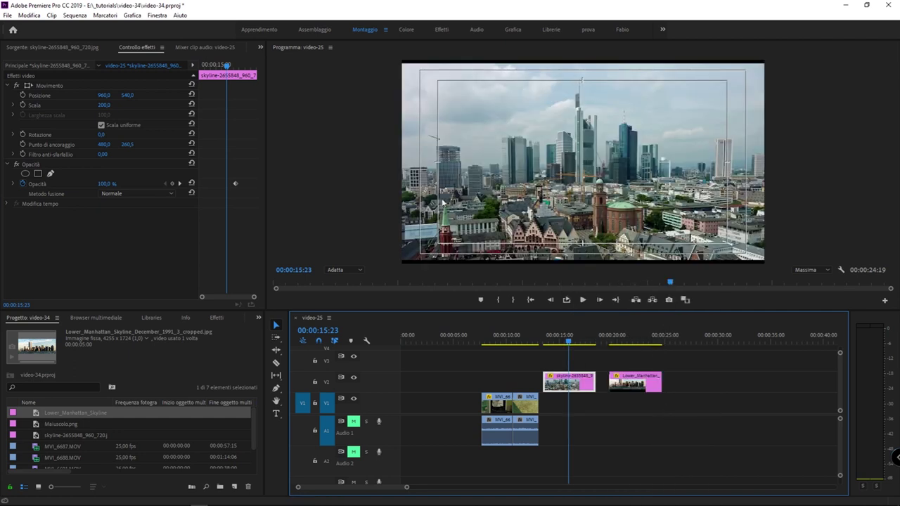
drag(450, 310, 445, 390)
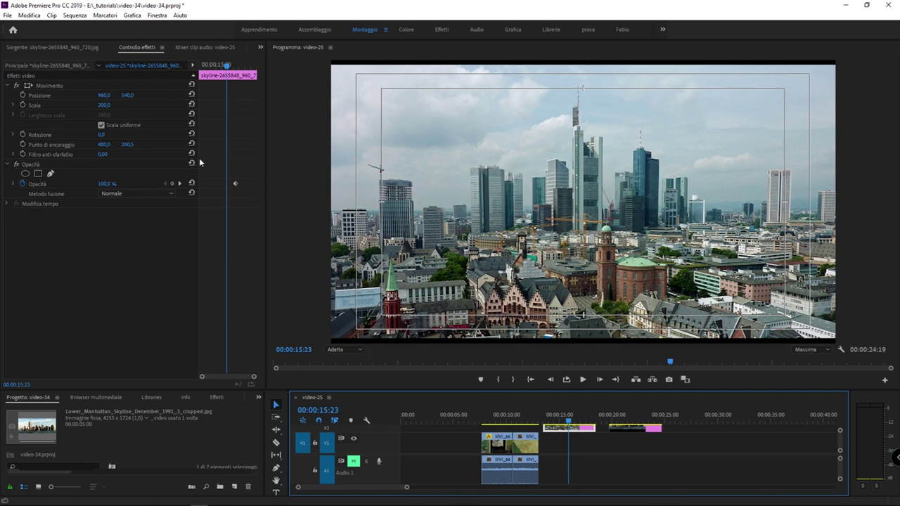
Step: Raise the Frankfurt photo's scale to 208 and shrink the preview back to enlarge the timeline
click(106, 108)
drag(107, 108, 113, 107)
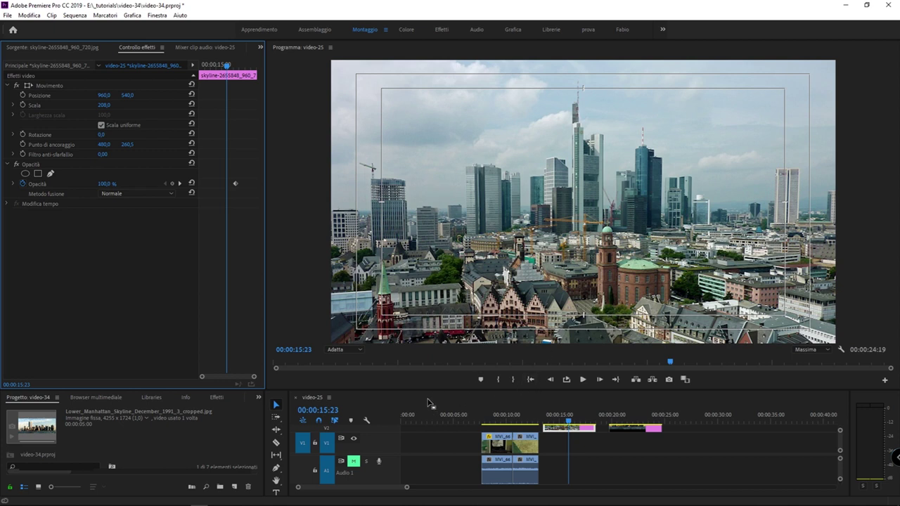
drag(524, 390, 471, 270)
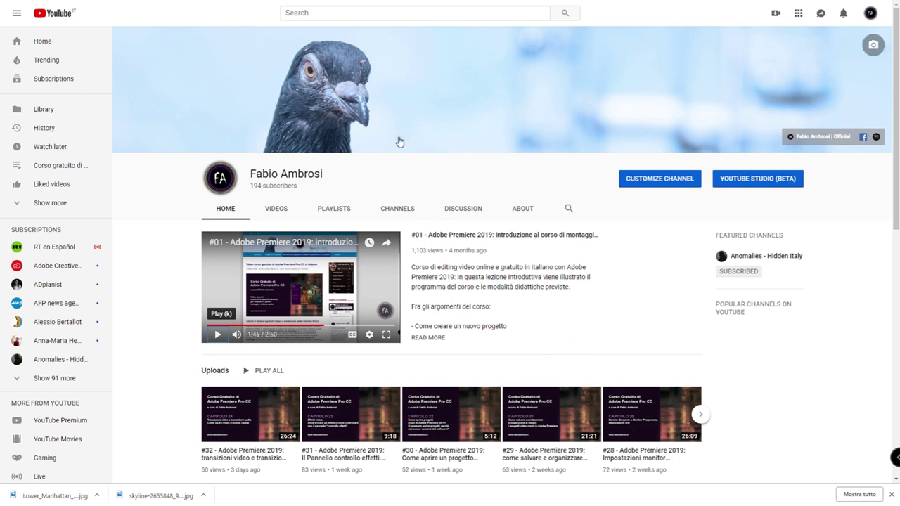
Step: Highlight the channel name on the YouTube channel page, then clear the selection
drag(326, 174, 249, 173)
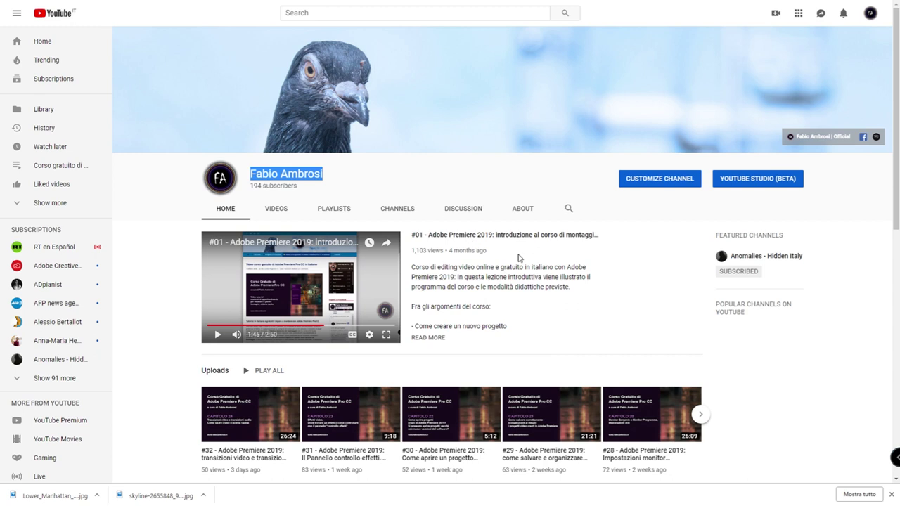
click(649, 258)
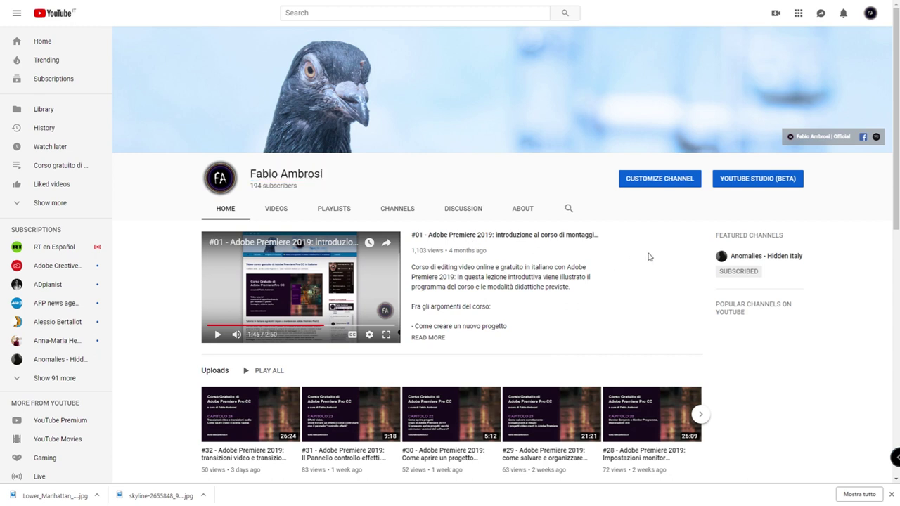